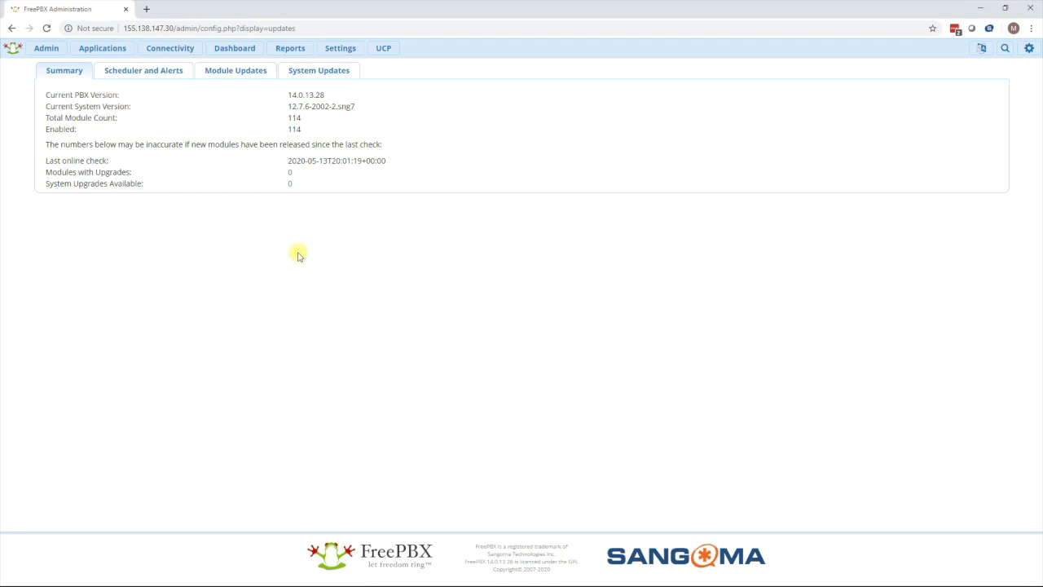
# Open the Admin menu to reach the Updates summary for PBX version 14.0.13.28.
pyautogui.click(45, 48)
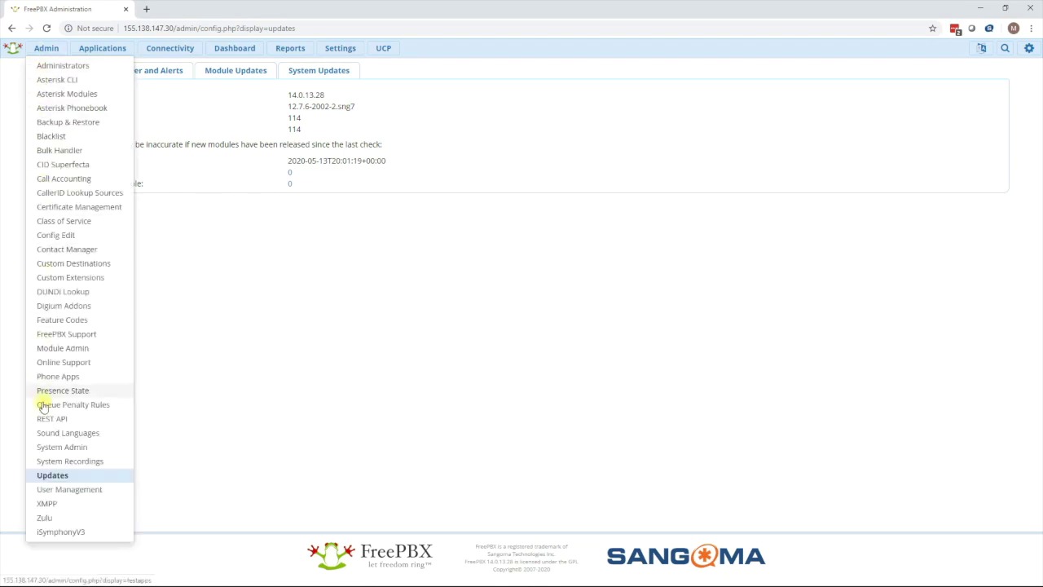
# Check Module Updates online and filter to show only upgradeable modules.
pyautogui.click(48, 476)
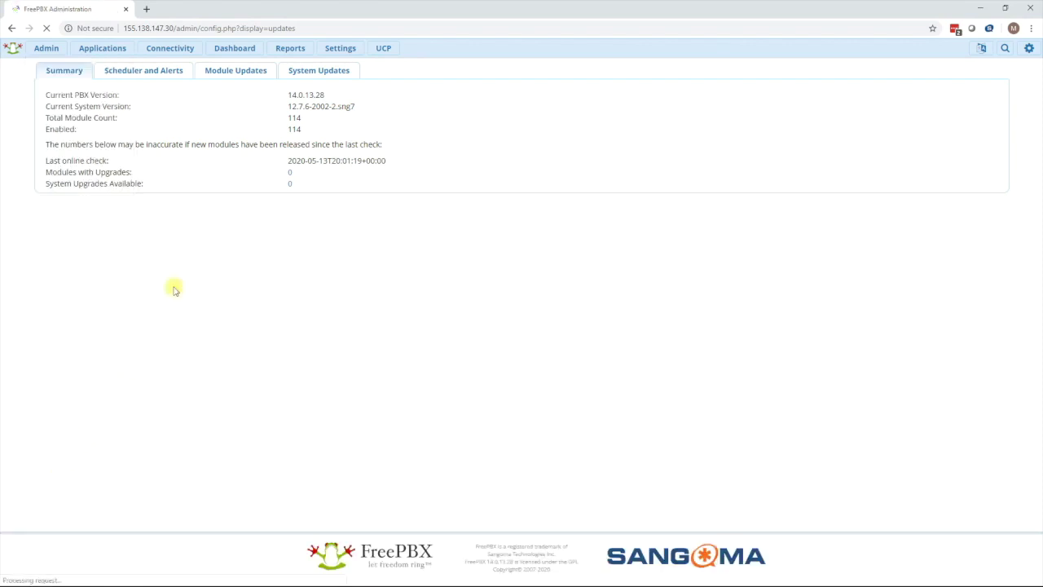
pyautogui.click(236, 73)
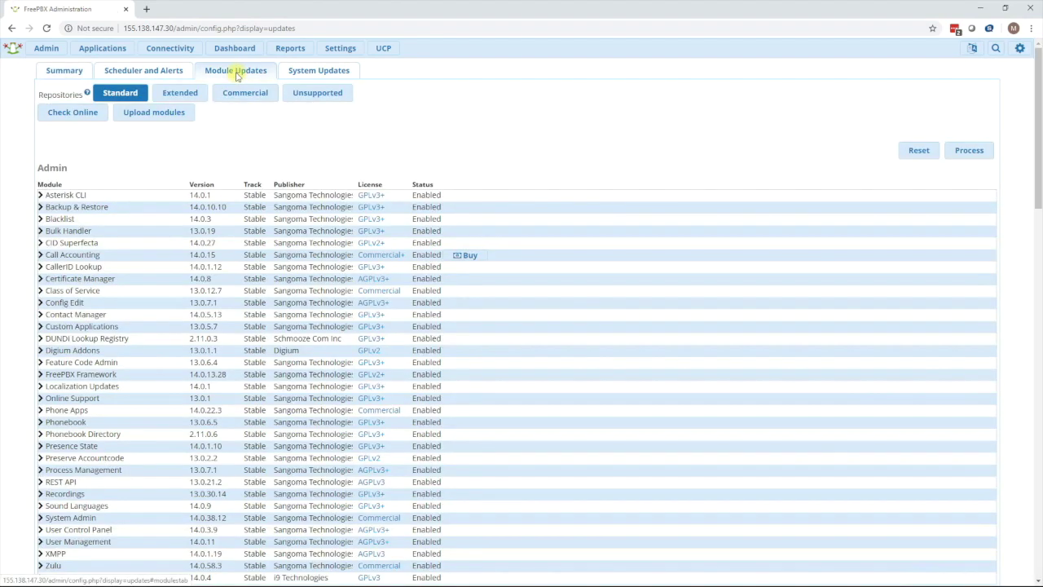
pyautogui.click(87, 117)
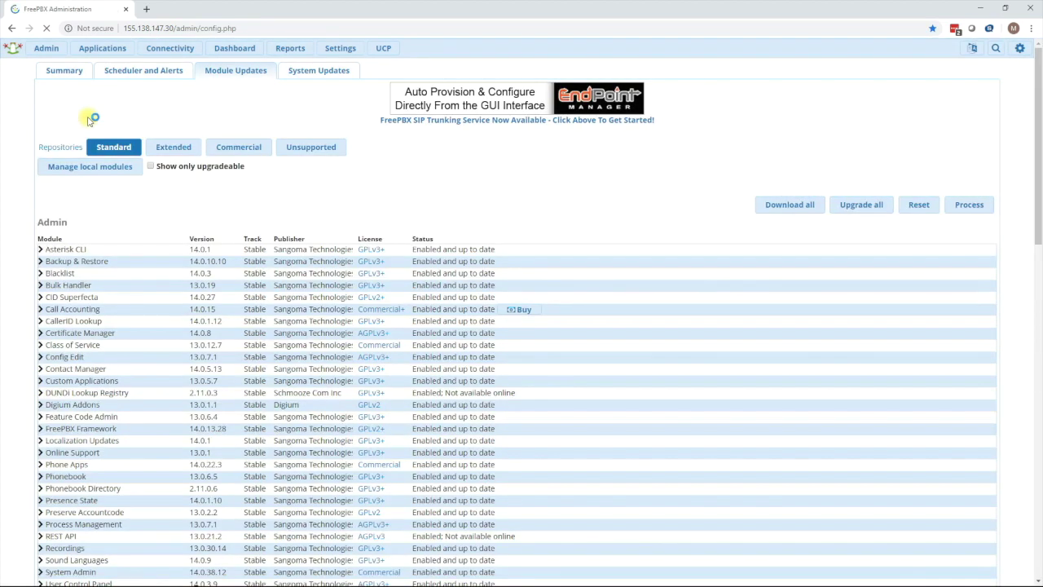
pyautogui.click(152, 166)
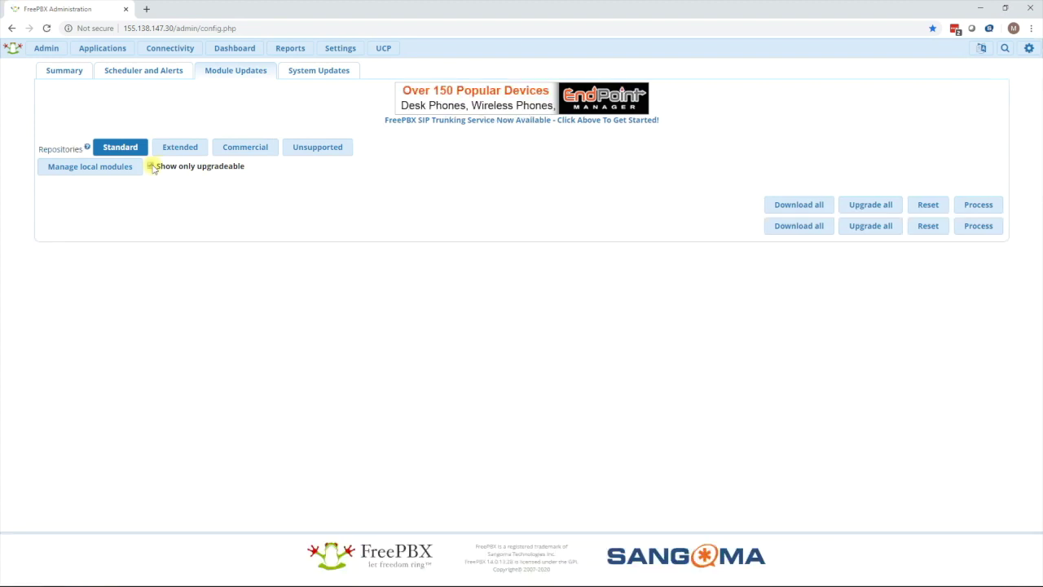
# Check System Updates online and confirm no updates are required.
pyautogui.click(317, 76)
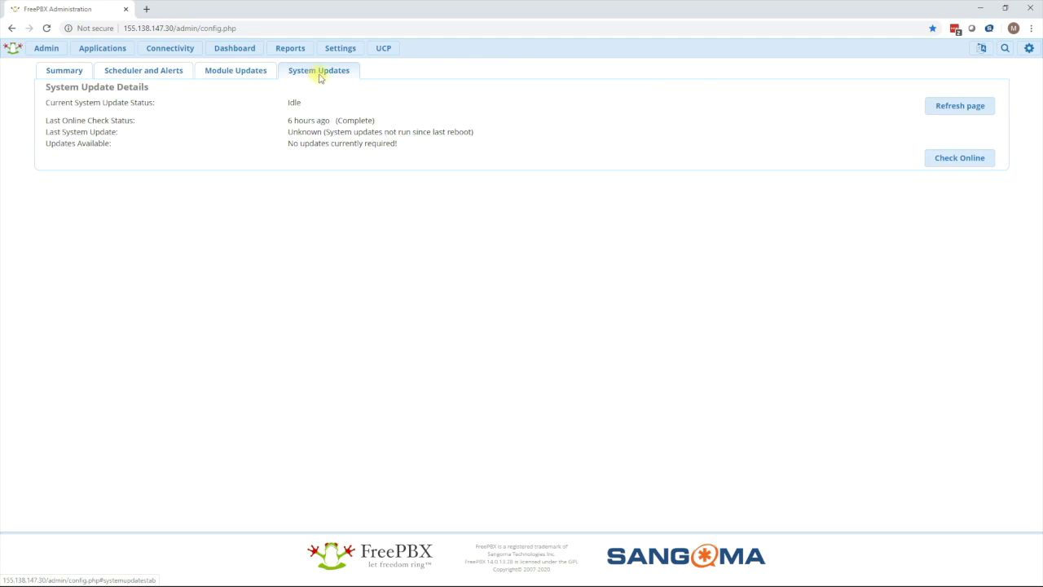
pyautogui.click(932, 158)
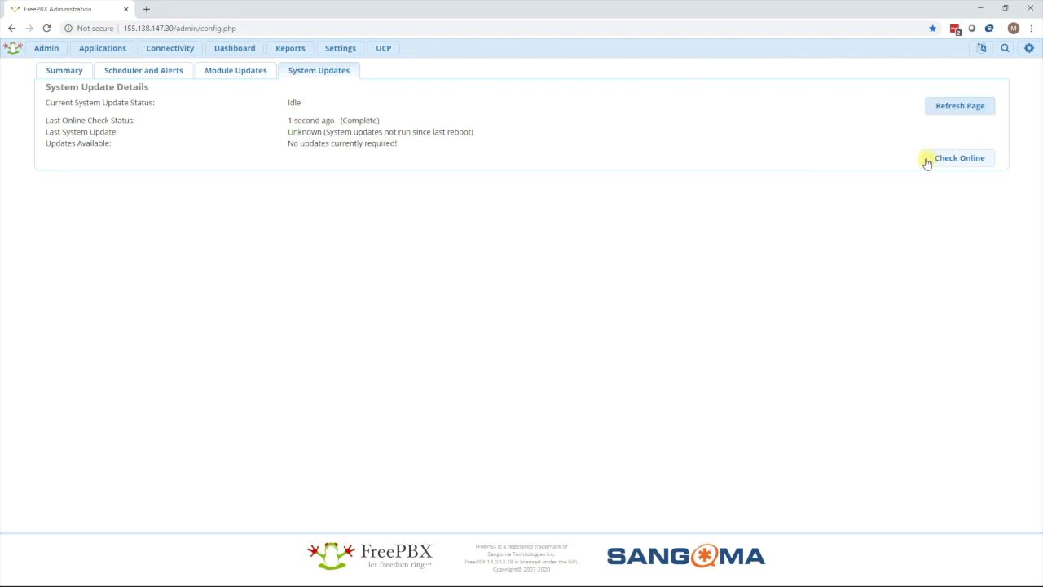
pyautogui.moveTo(399, 143); pyautogui.dragTo(277, 147)
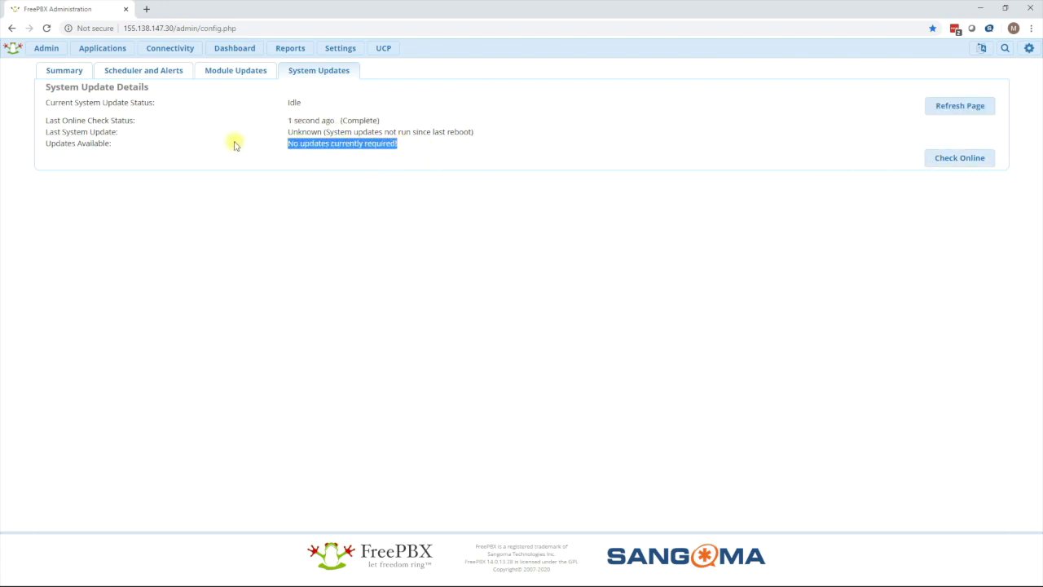
pyautogui.click(220, 72)
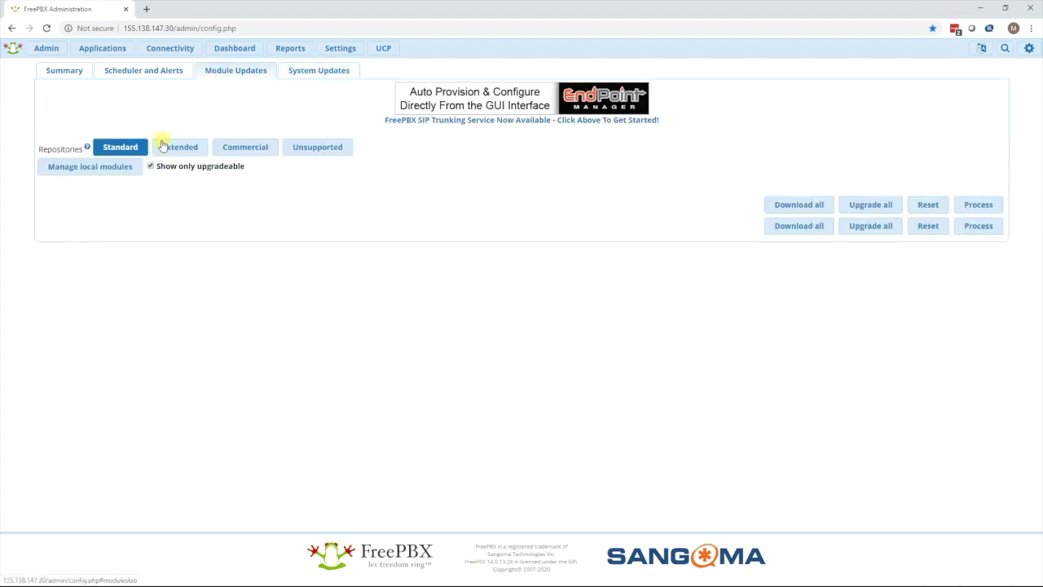
# Download the versionupgrade 14.0.11 module from its pasted tarball URL via Upload modules.
pyautogui.click(129, 175)
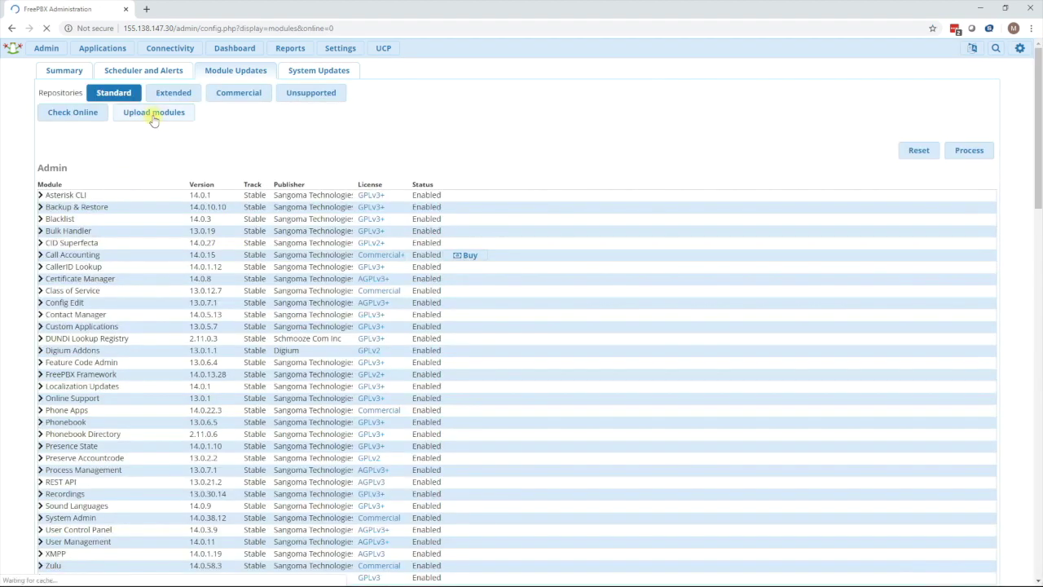
pyautogui.click(154, 117)
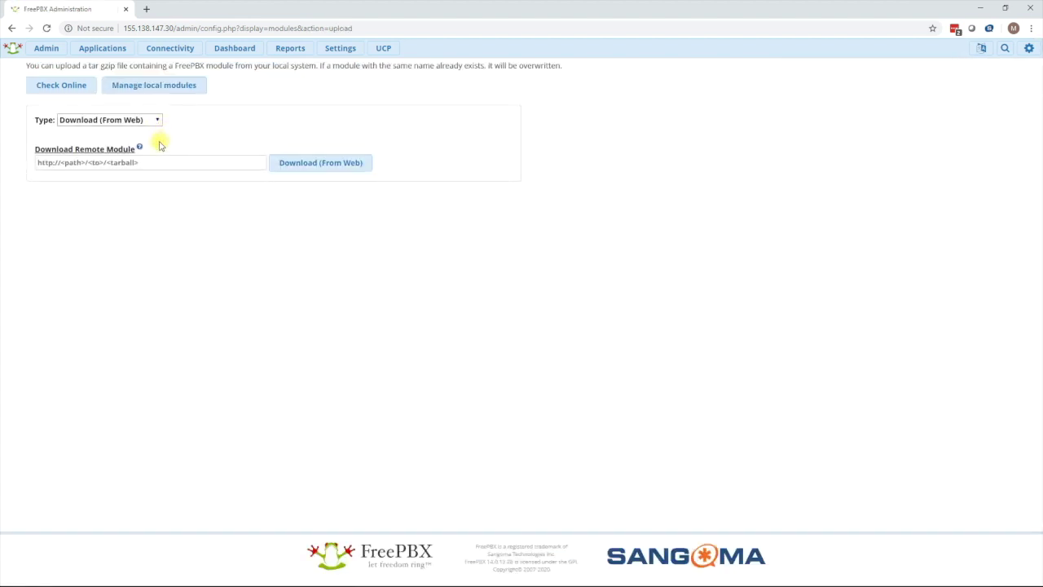
pyautogui.click(151, 163)
pyautogui.hotkey('ctrl', 'v')
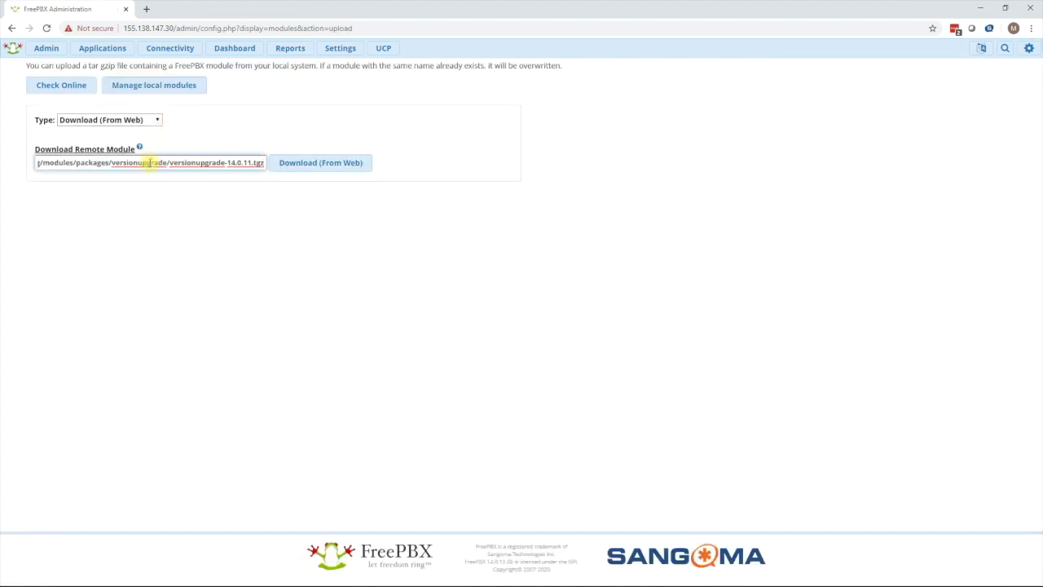
pyautogui.click(295, 168)
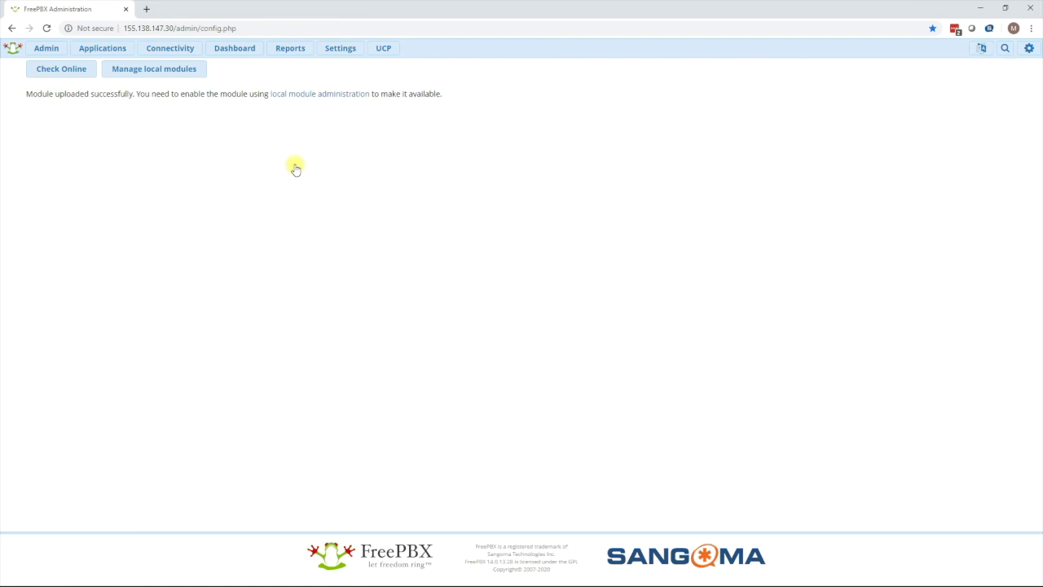
pyautogui.click(312, 97)
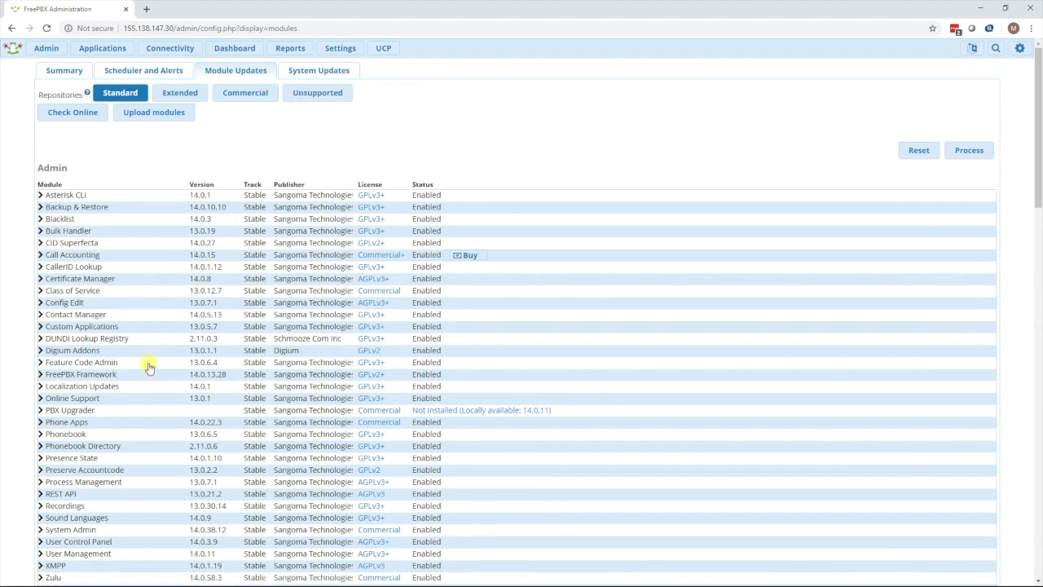
# Install PBX Upgrader 14.0.11 from local modules and apply the configuration.
pyautogui.click(127, 411)
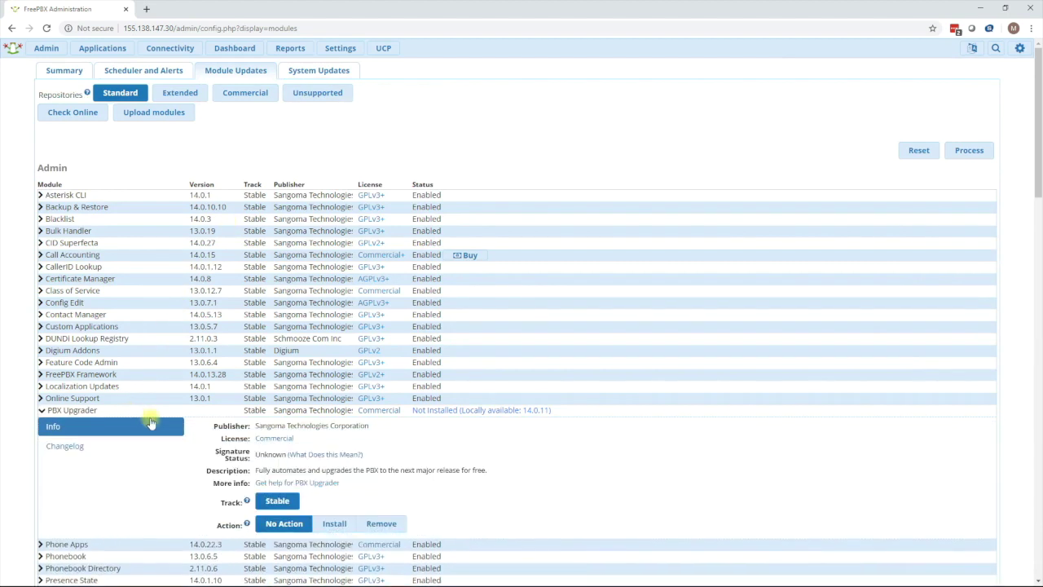
pyautogui.click(336, 525)
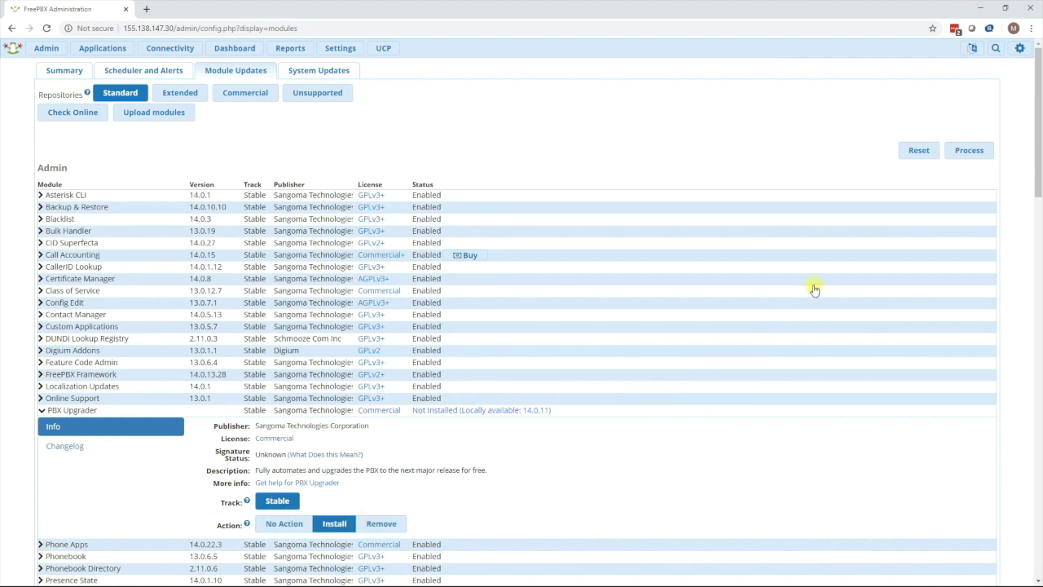
pyautogui.click(959, 157)
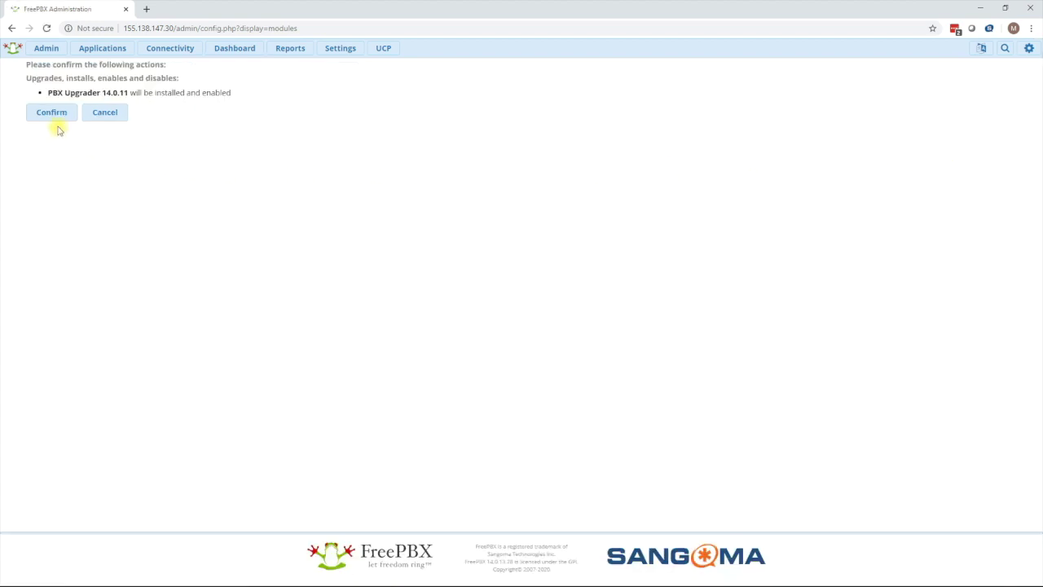
pyautogui.click(52, 112)
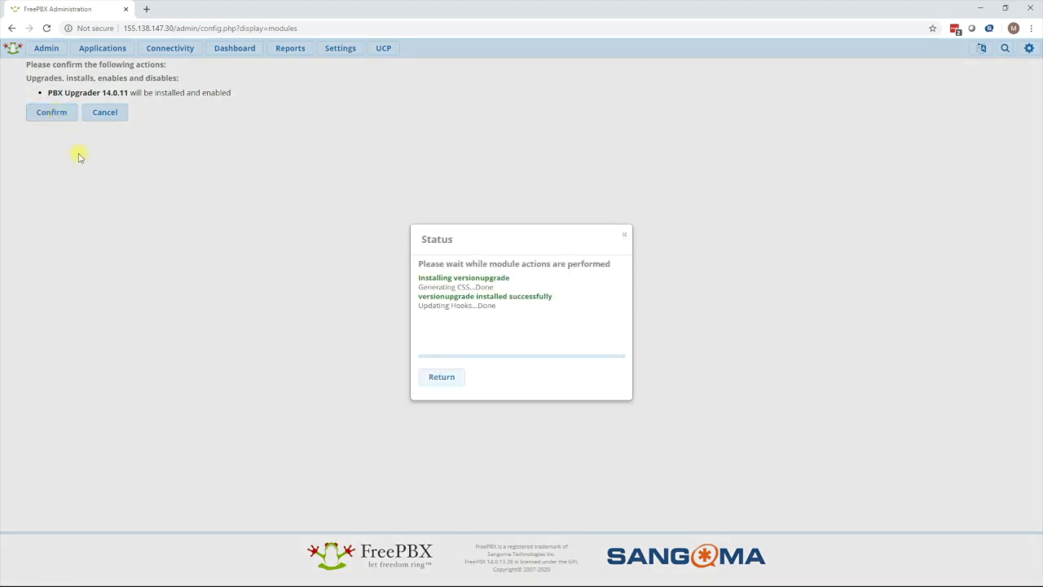
pyautogui.click(432, 379)
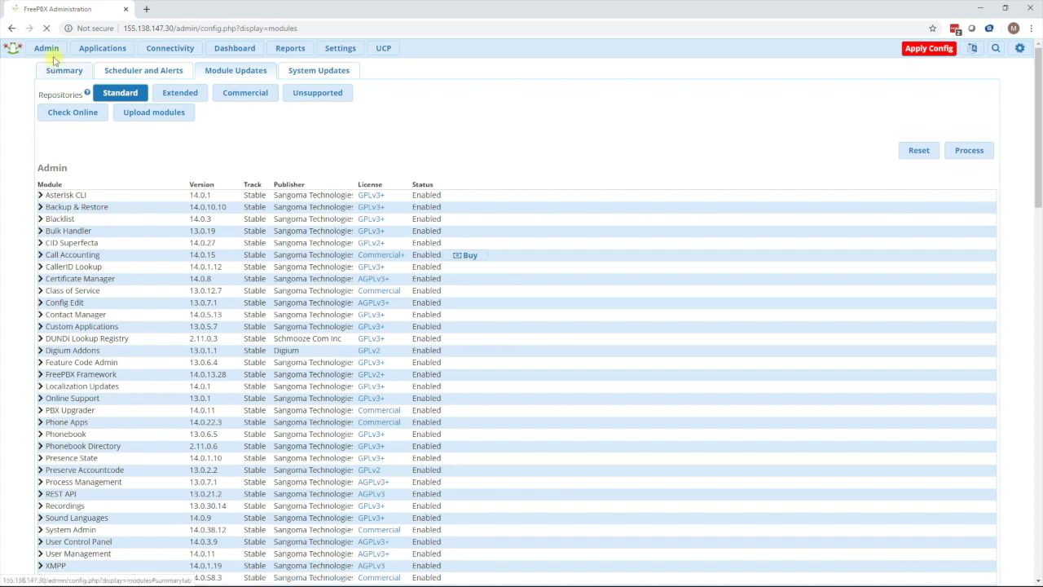
pyautogui.click(914, 56)
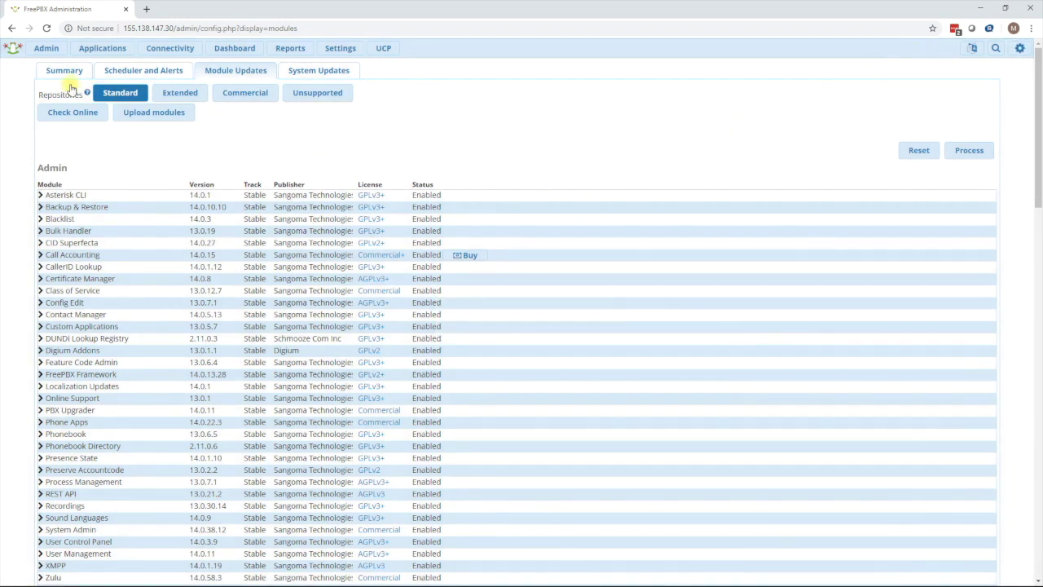
pyautogui.click(45, 49)
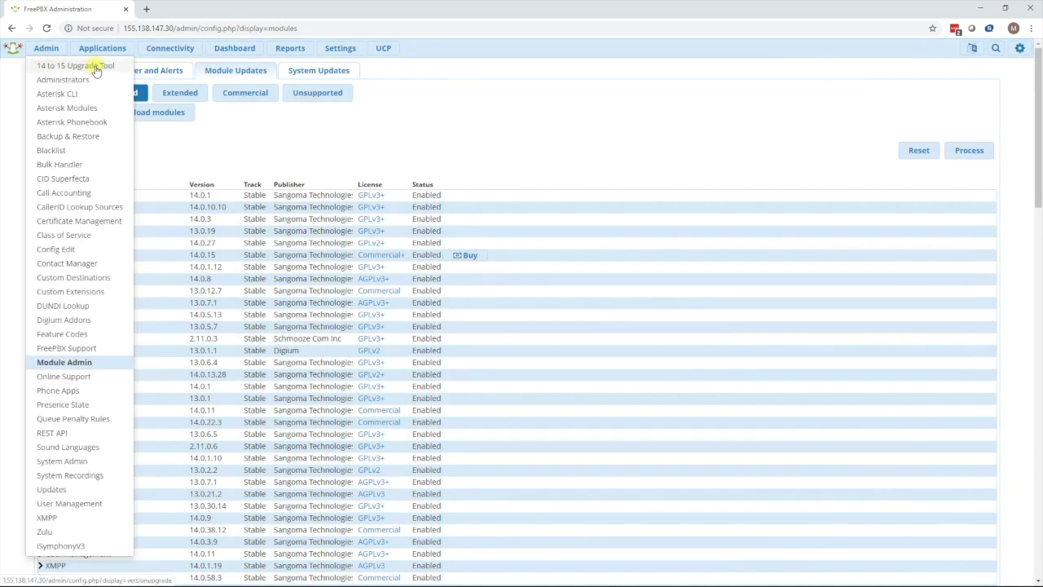
# Run the 14 to 15 Upgrade Tool to FreePBX 15, then refresh and apply config.
pyautogui.click(95, 69)
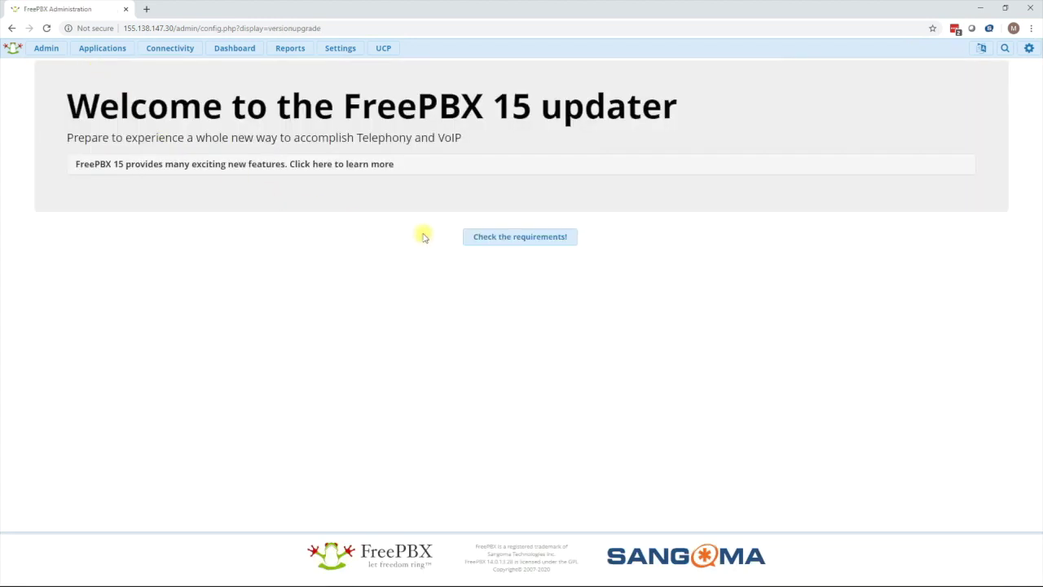
pyautogui.click(517, 237)
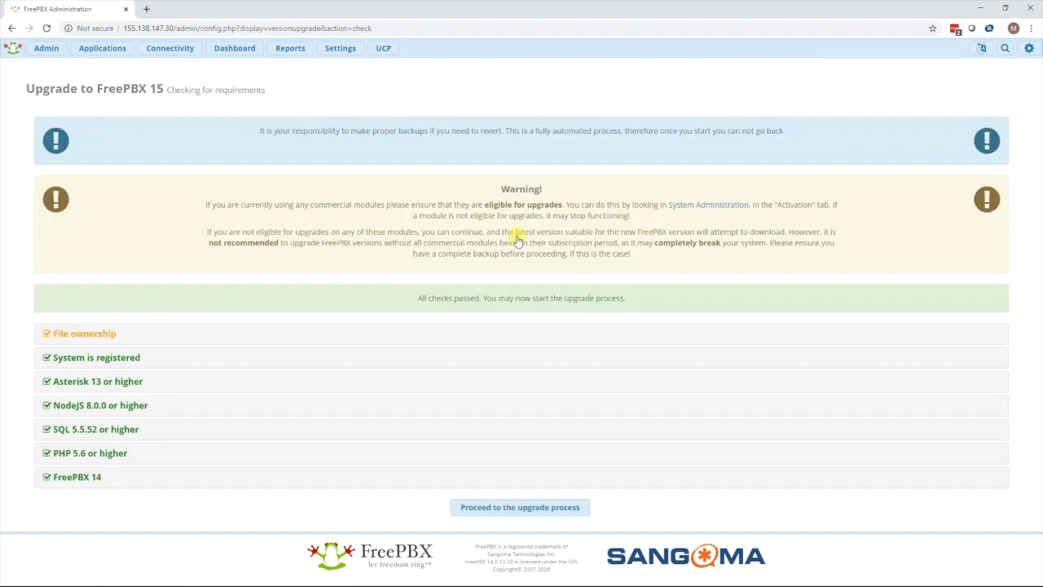
pyautogui.click(531, 507)
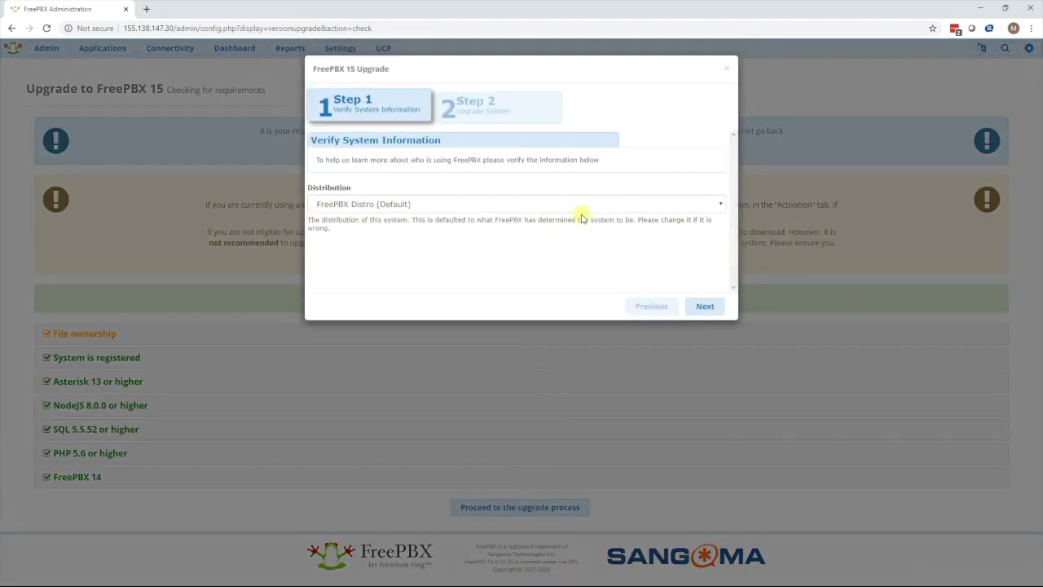
pyautogui.click(701, 307)
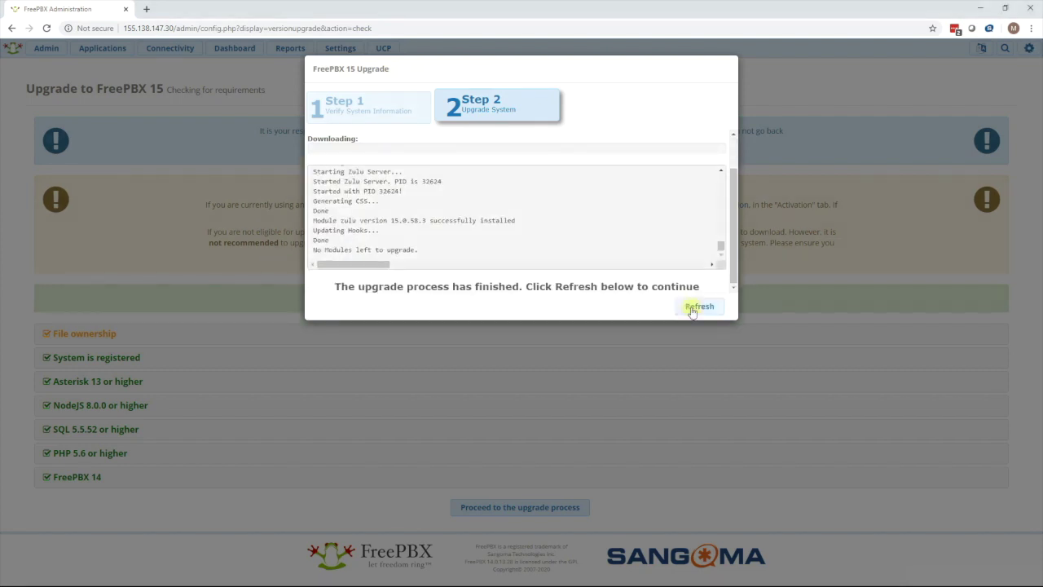
pyautogui.click(691, 309)
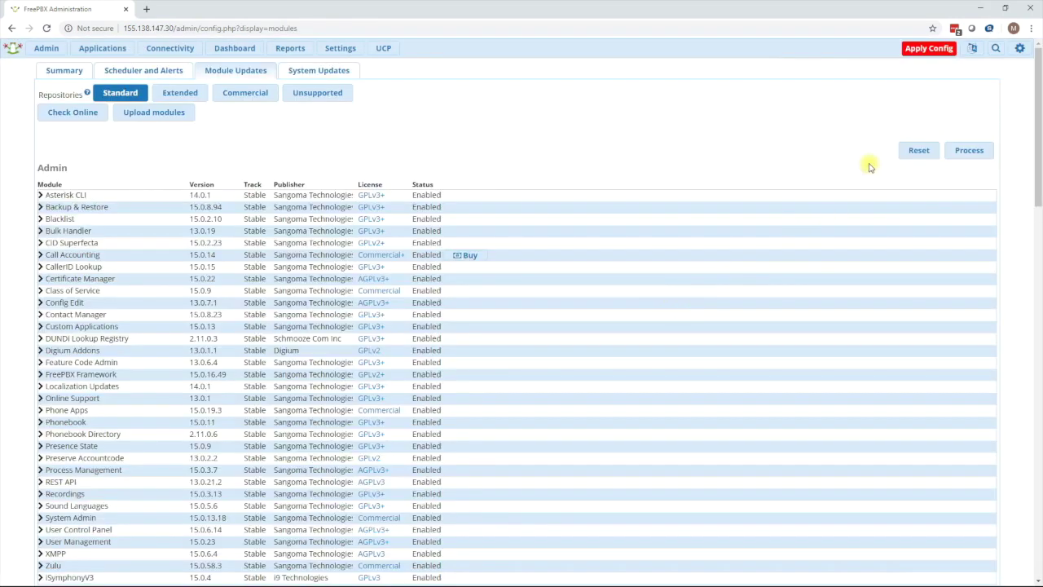
pyautogui.click(926, 54)
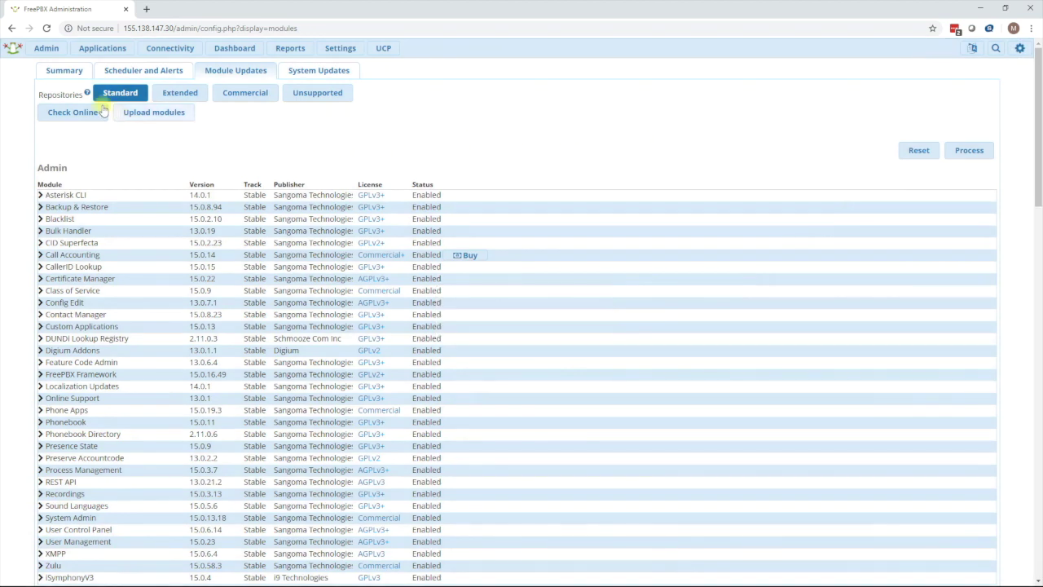
# Review the summary now reporting PBX version 15.0.16.49.
pyautogui.click(69, 72)
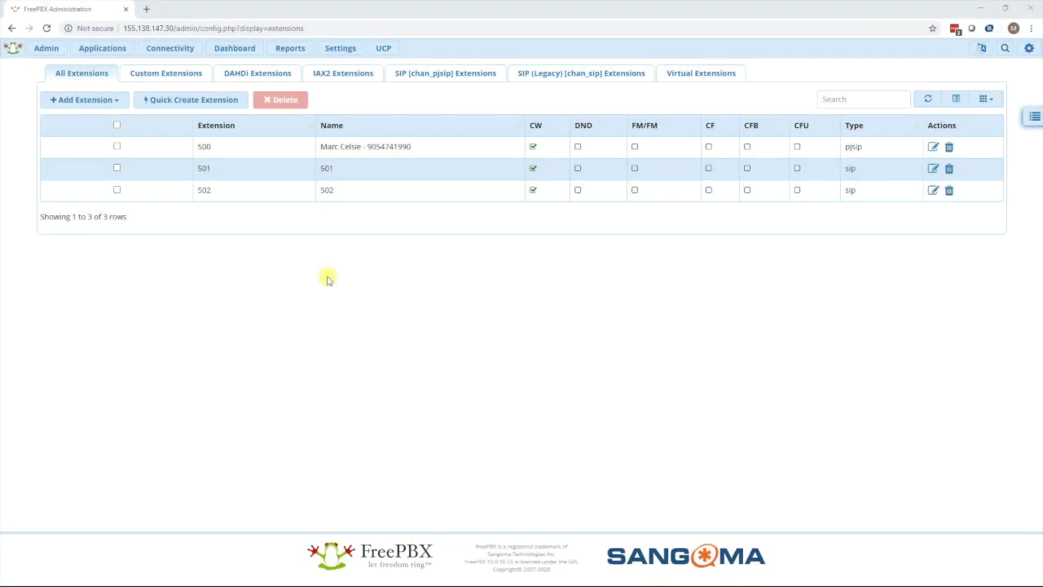
pyautogui.click(340, 50)
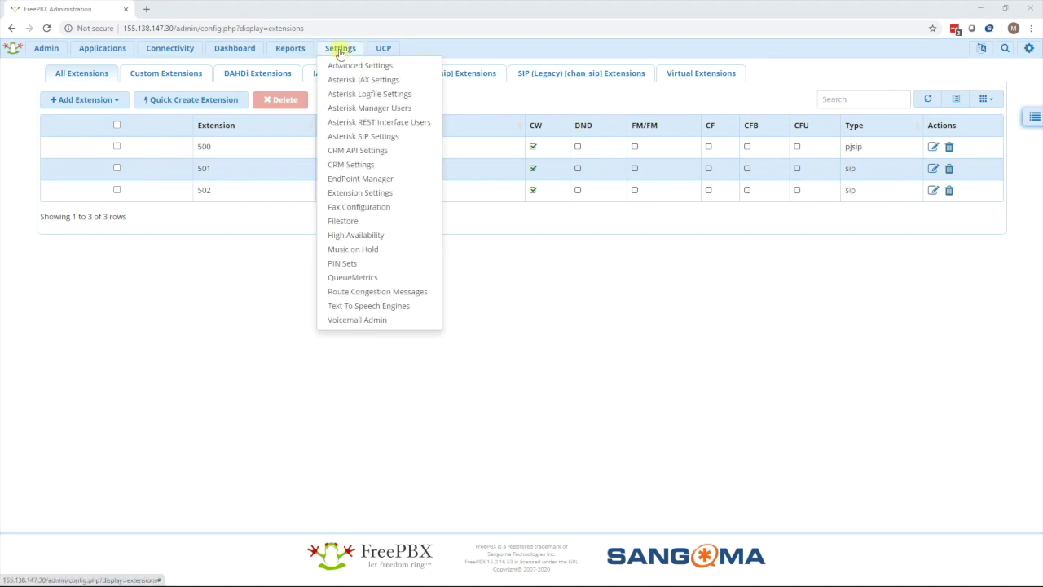
# In Asterisk SIP Settings, change chan_sip Bind Port to 5160 and TLS Bind Port to 5161.
pyautogui.click(355, 139)
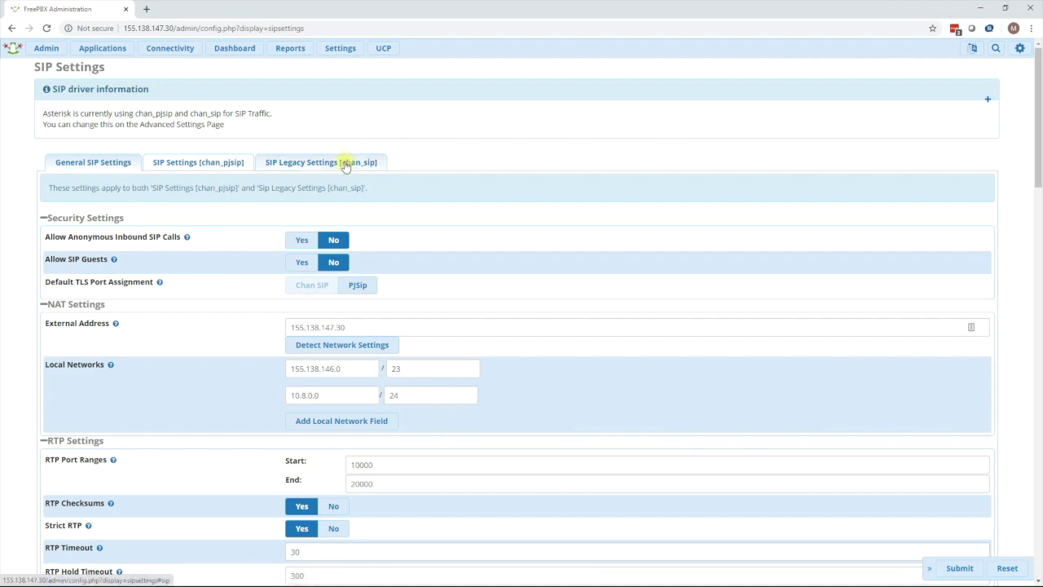
pyautogui.click(346, 165)
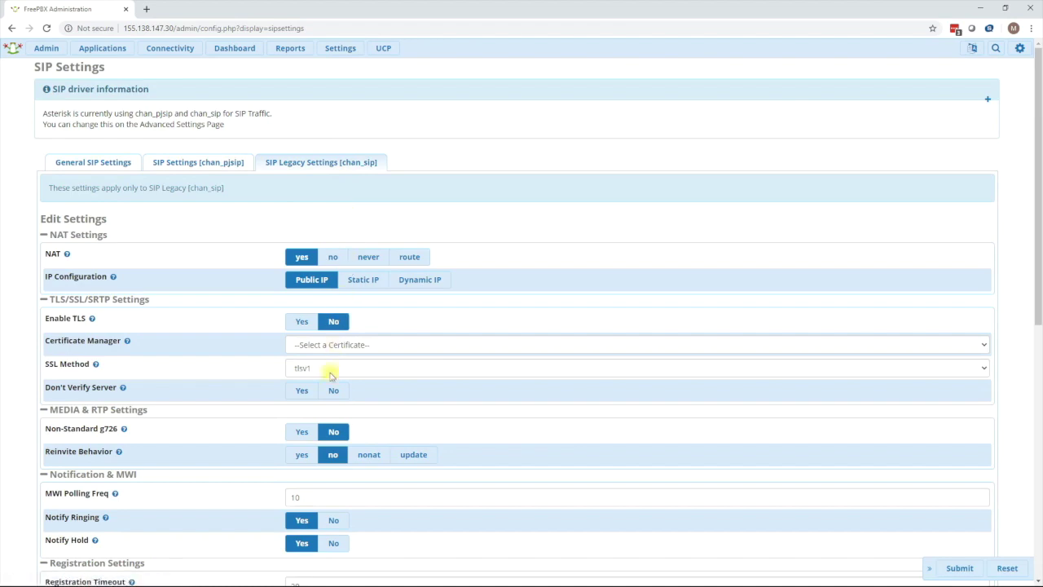
pyautogui.scroll(-2, 328, 394)
pyautogui.scroll(-2, 328, 395)
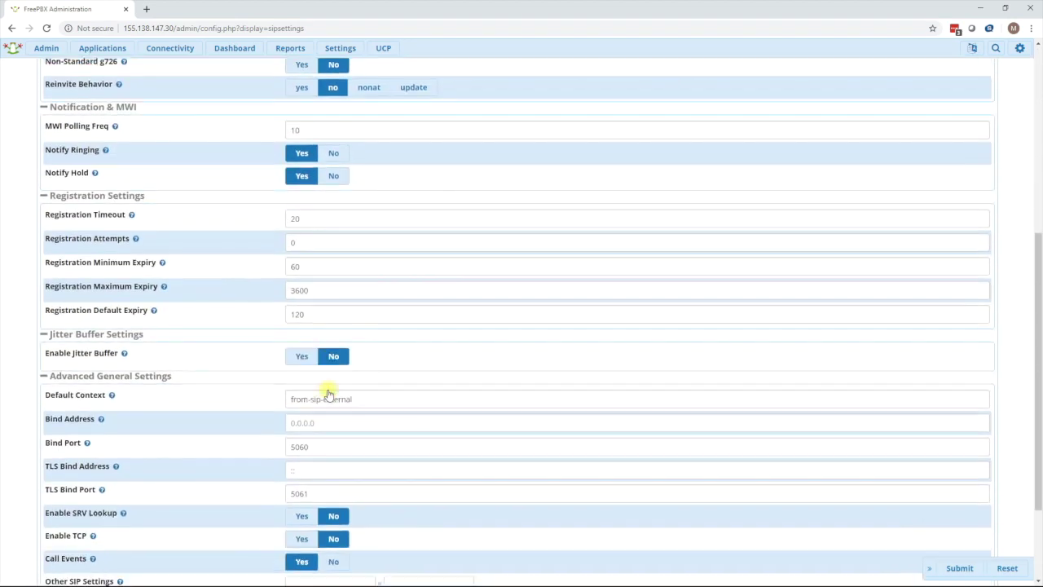
pyautogui.scroll(-3, 329, 394)
pyautogui.click(299, 326)
pyautogui.press('BackSpace')
pyautogui.write('1')
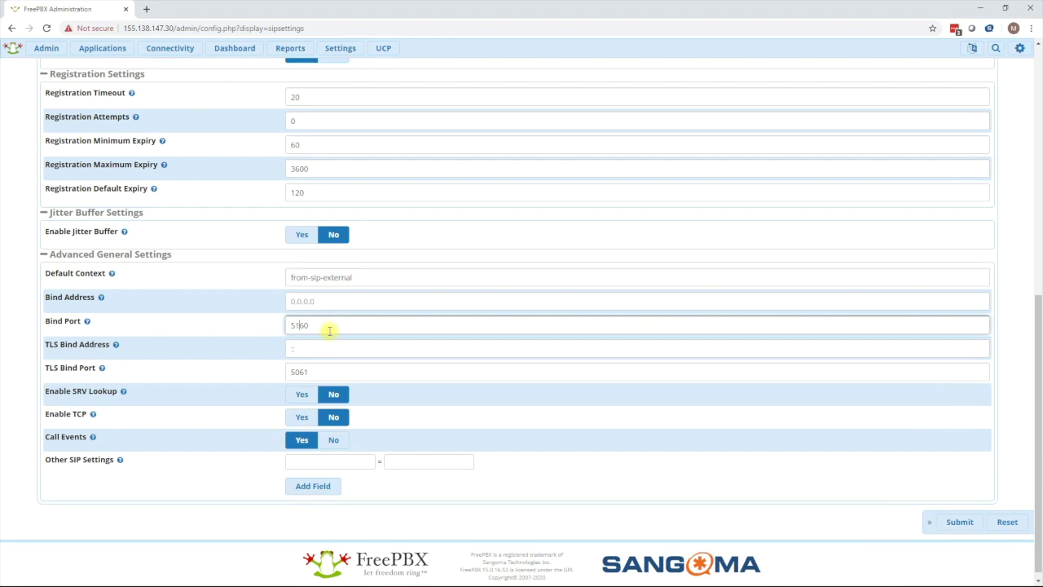
pyautogui.click(301, 371)
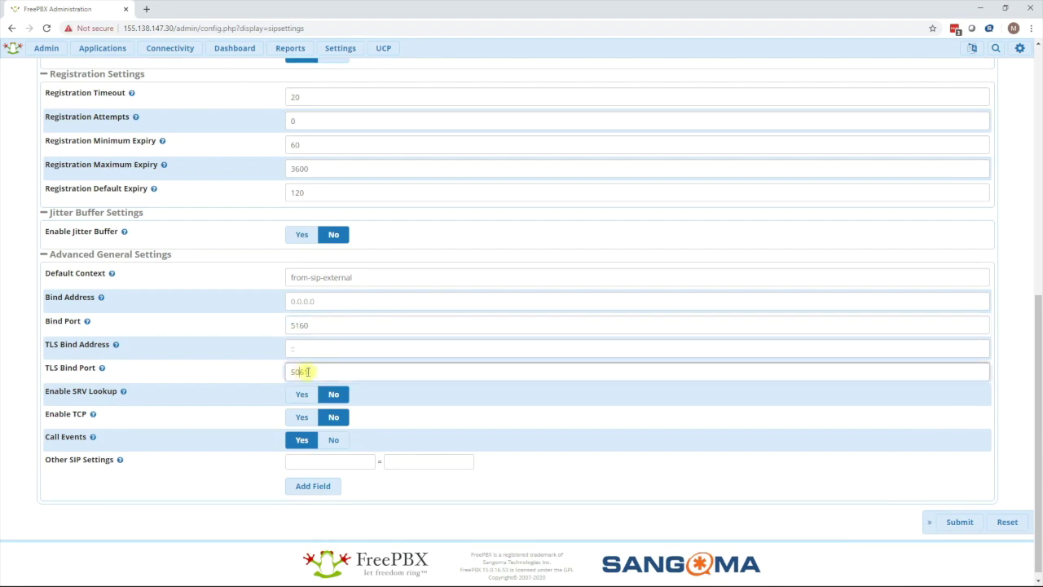
pyautogui.press('BackSpace')
pyautogui.write('1')
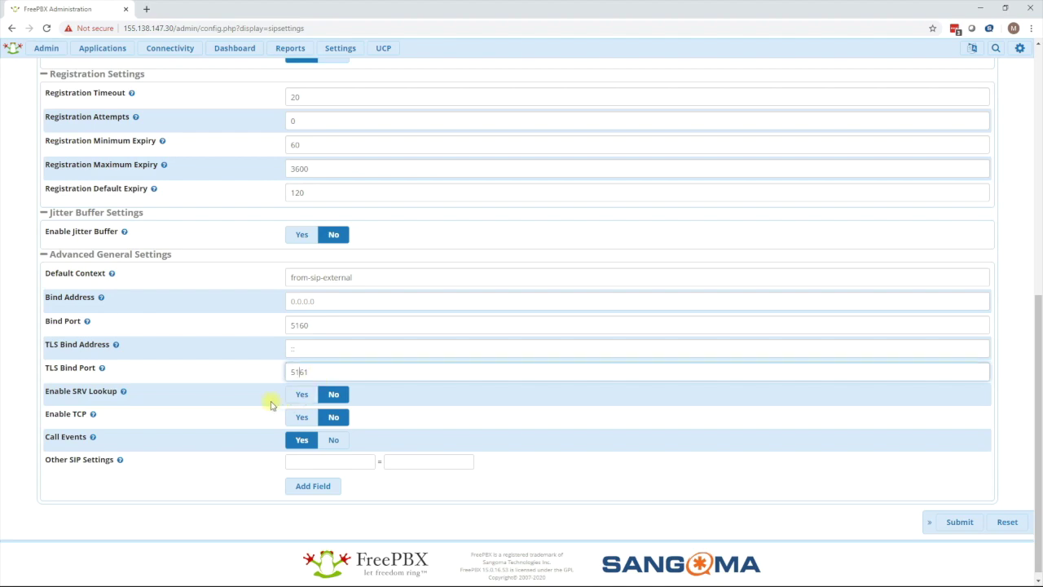
pyautogui.scroll(6, 272, 405)
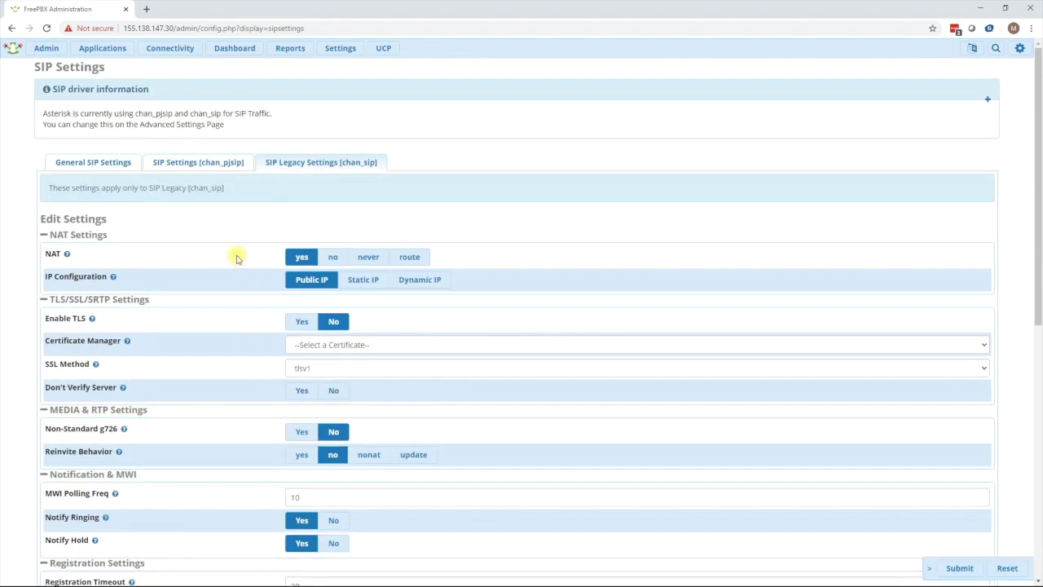
pyautogui.click(219, 169)
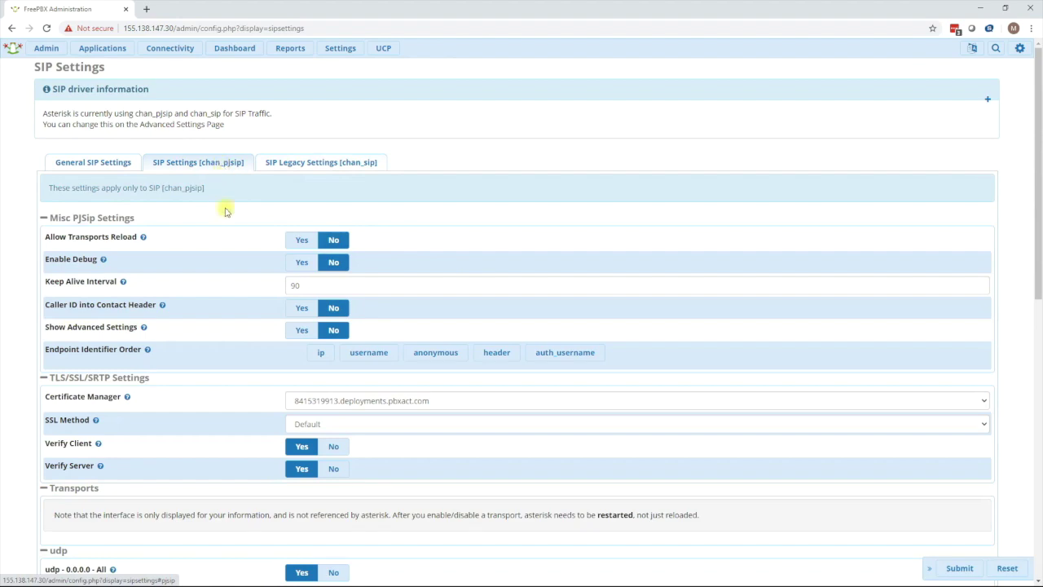
# Set chan_pjsip udp and tcp listening ports to 5060 and tls to 5061.
pyautogui.scroll(-6, 249, 384)
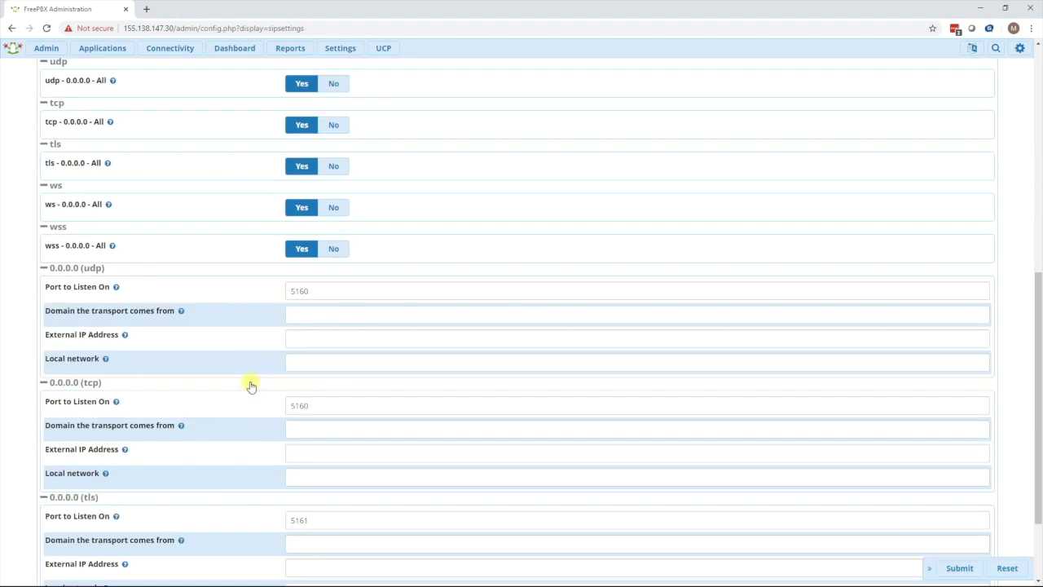
pyautogui.click(318, 291)
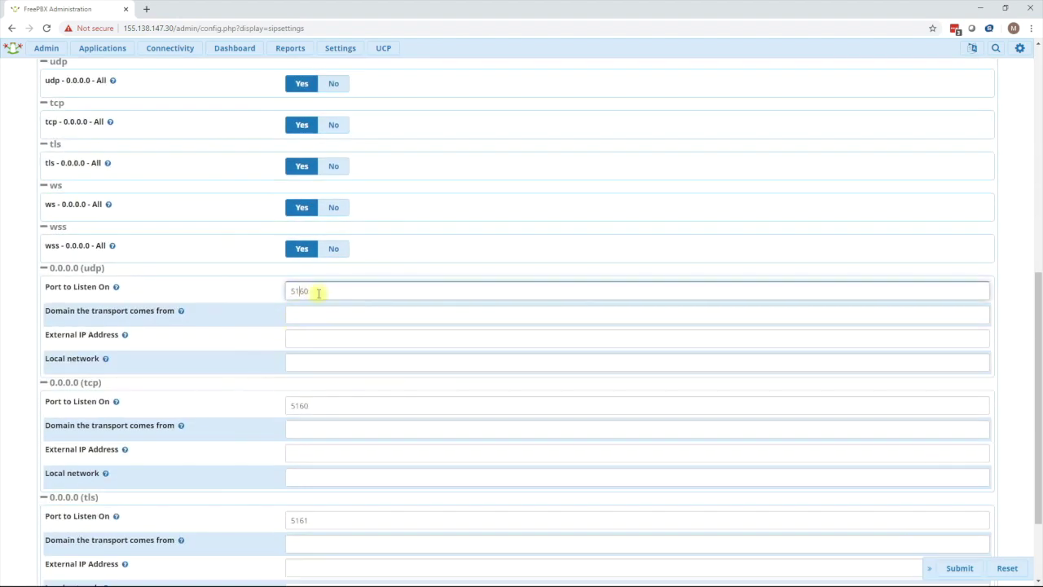
pyautogui.press('BackSpace')
pyautogui.write('0')
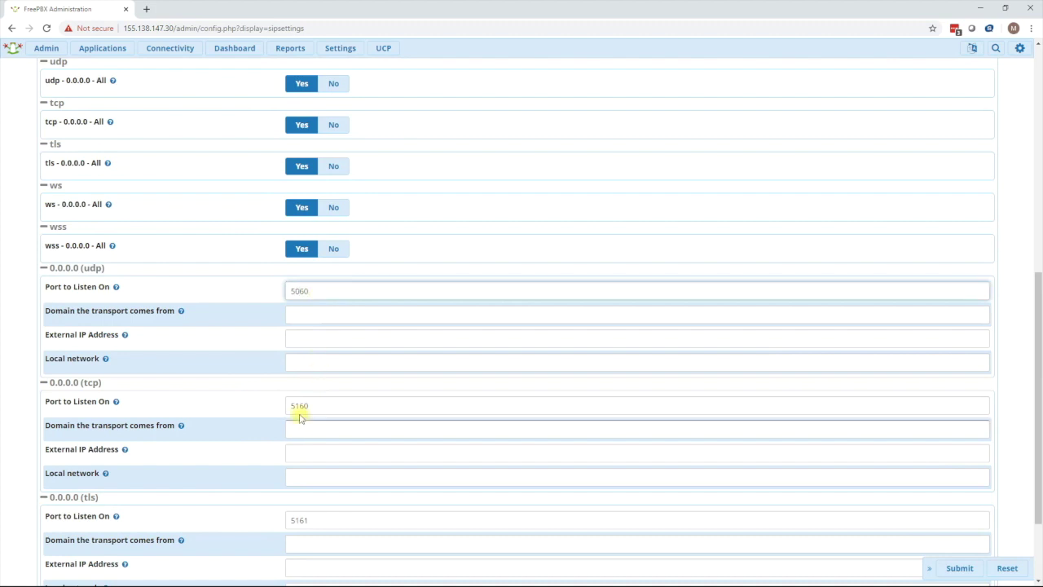
pyautogui.click(300, 407)
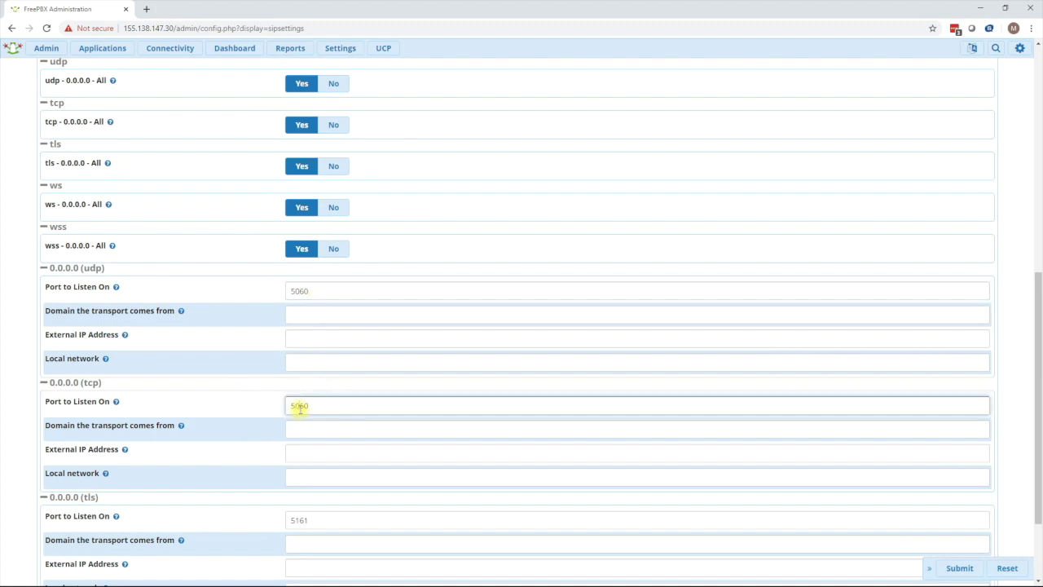
pyautogui.click(308, 520)
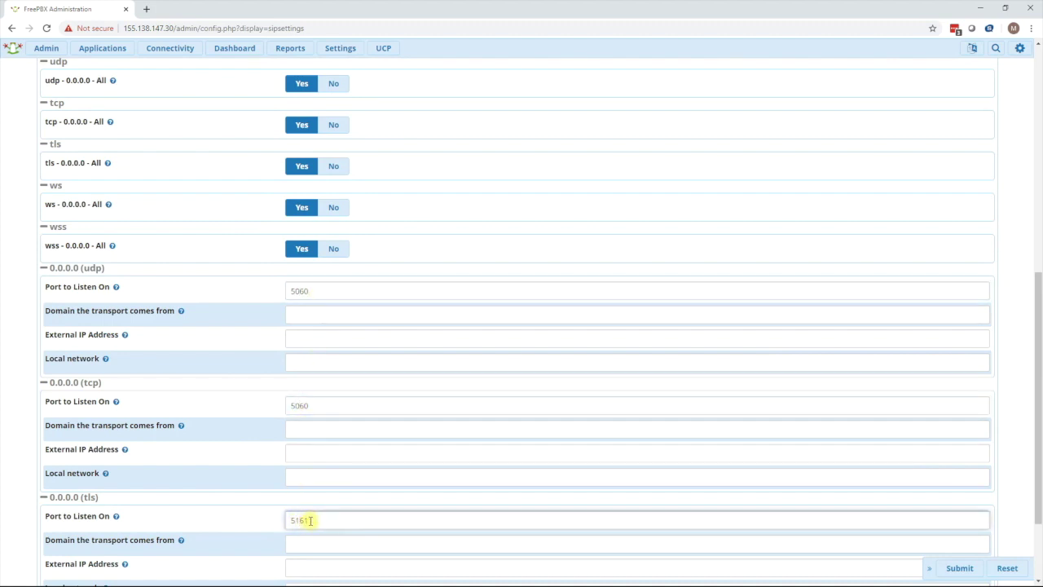
pyautogui.press('BackSpace')
pyautogui.write('0')
pyautogui.click(376, 478)
# Submit the SIP settings and dismiss the restart-required warning.
pyautogui.scroll(-3, 377, 478)
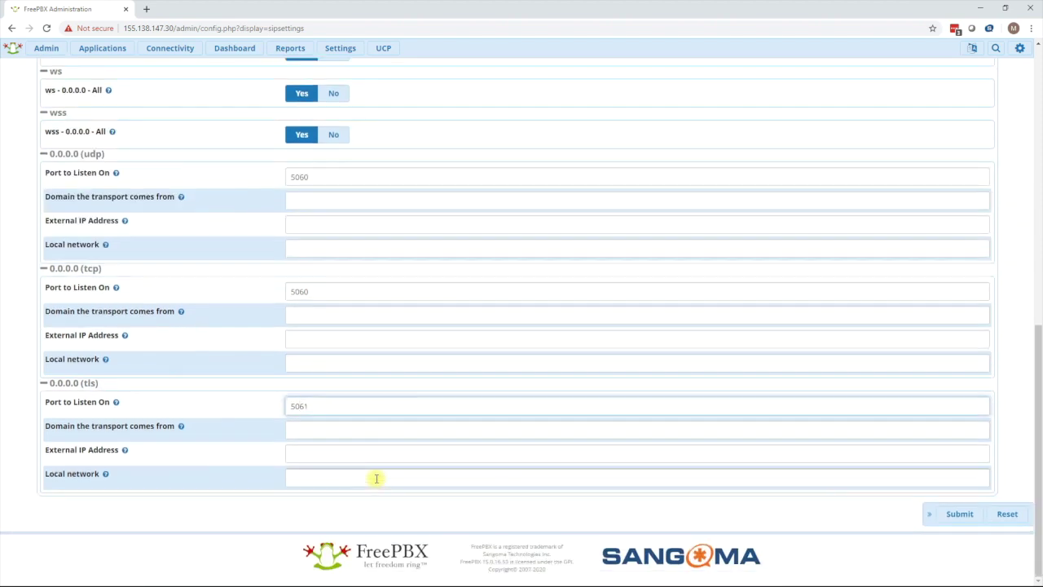
pyautogui.click(958, 516)
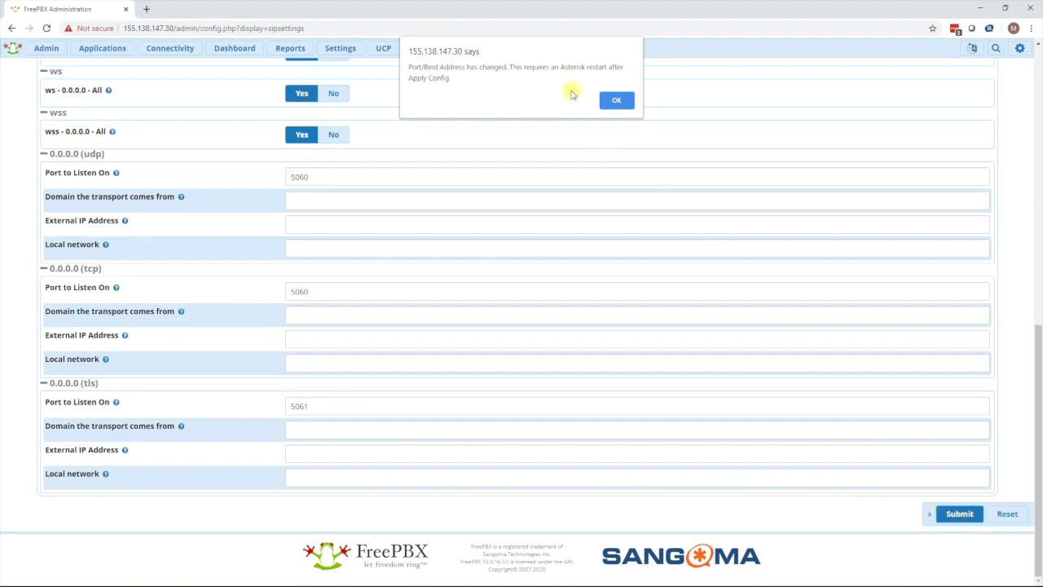
pyautogui.click(616, 100)
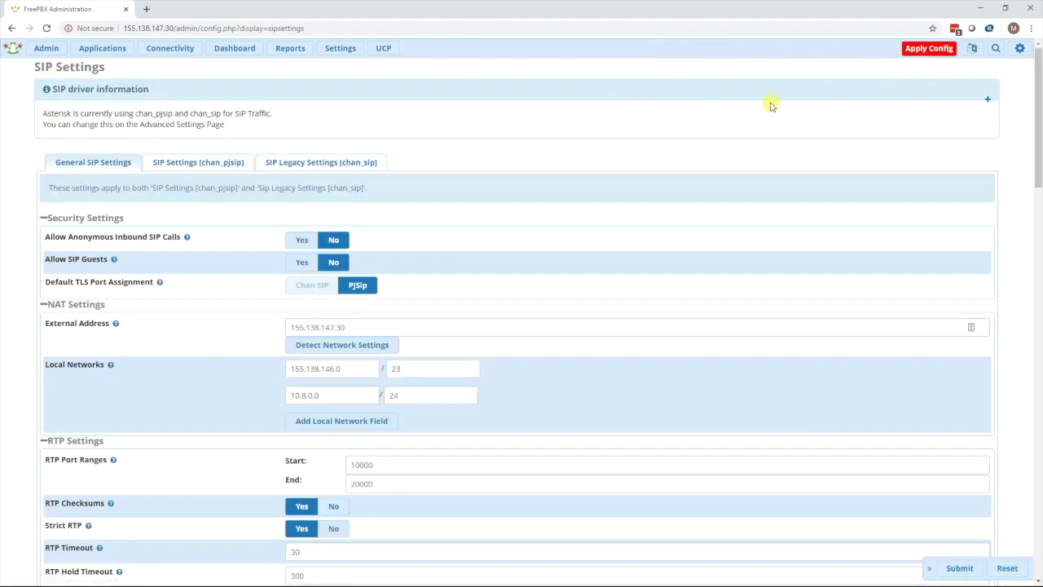
# Apply Config so Asterisk reloads with the new chan_sip and chan_pjsip ports.
pyautogui.click(919, 53)
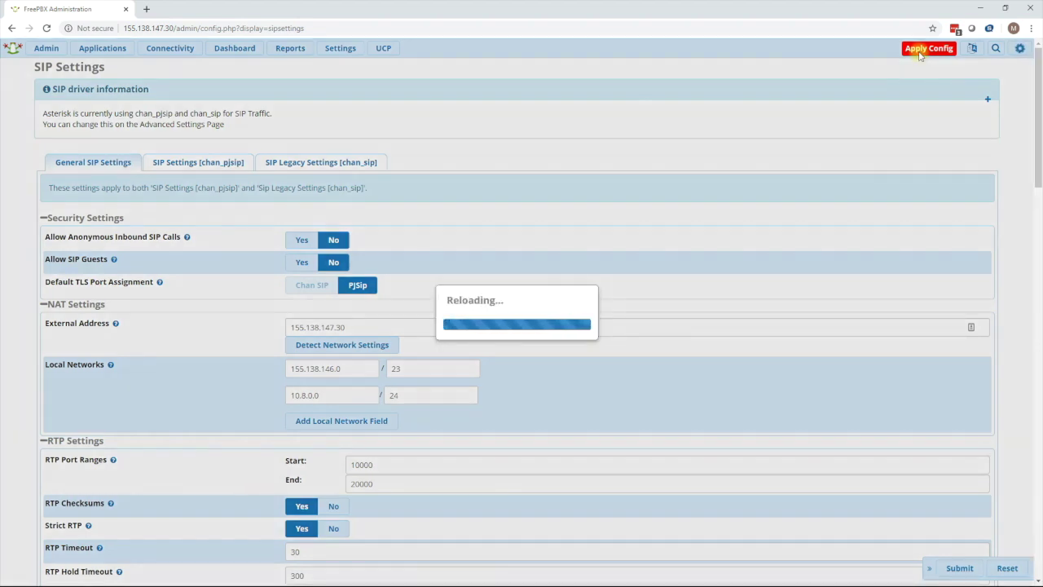
# Run 'fwconsole restart' in the MobaXterm server terminal.
pyautogui.hotkey('alt', 'Tab')
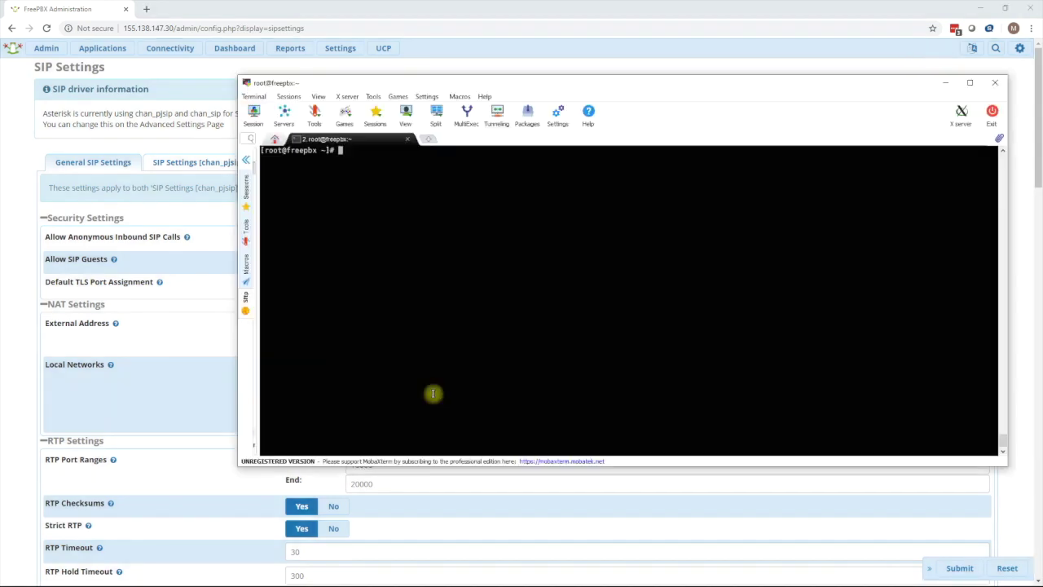
pyautogui.write('fwconsole restart')
pyautogui.press('Return')
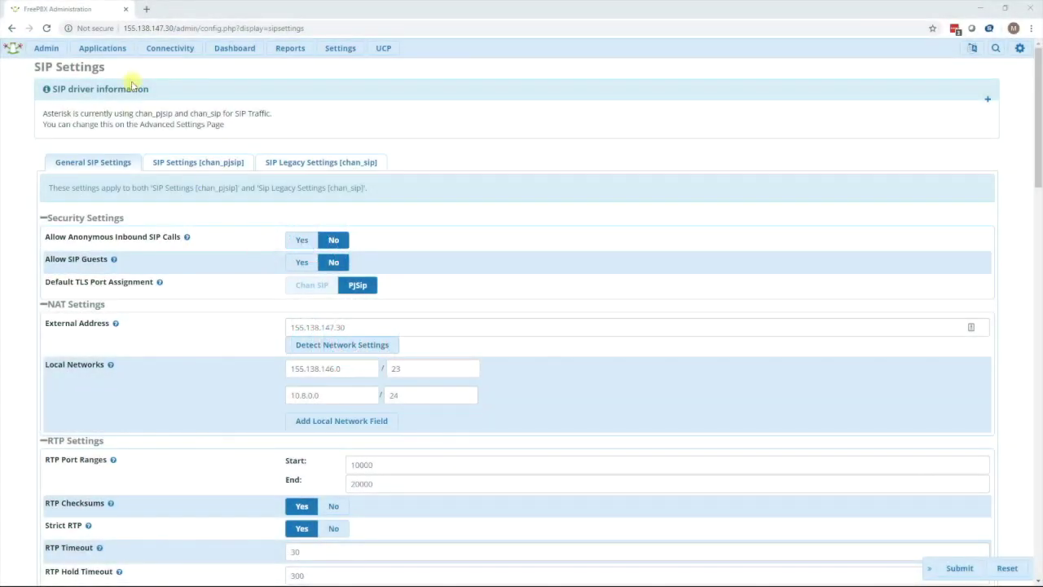
pyautogui.click(111, 51)
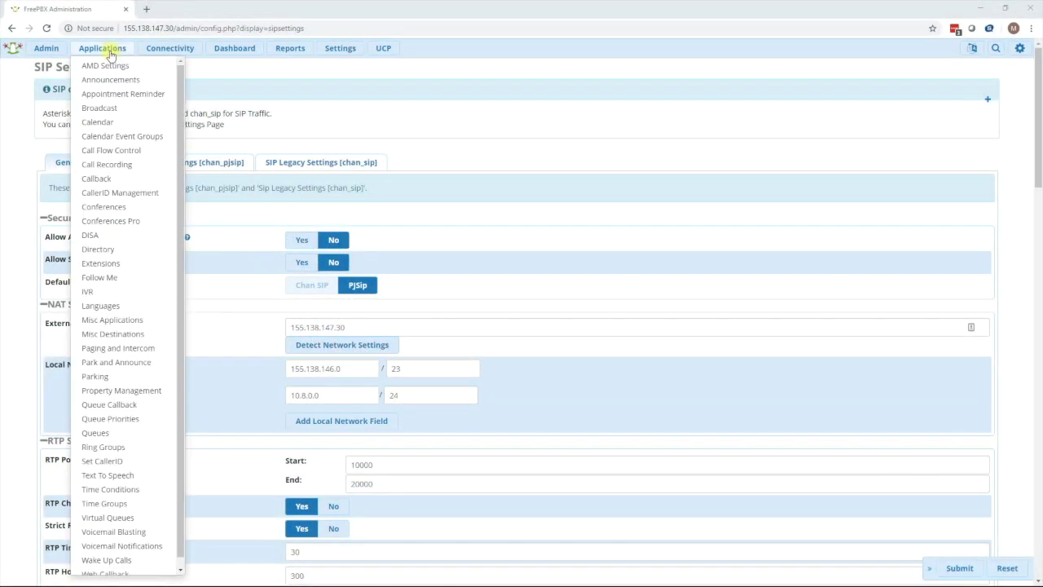
# Switch extension 500 to the chan_pjsip driver and apply the configuration.
pyautogui.click(109, 264)
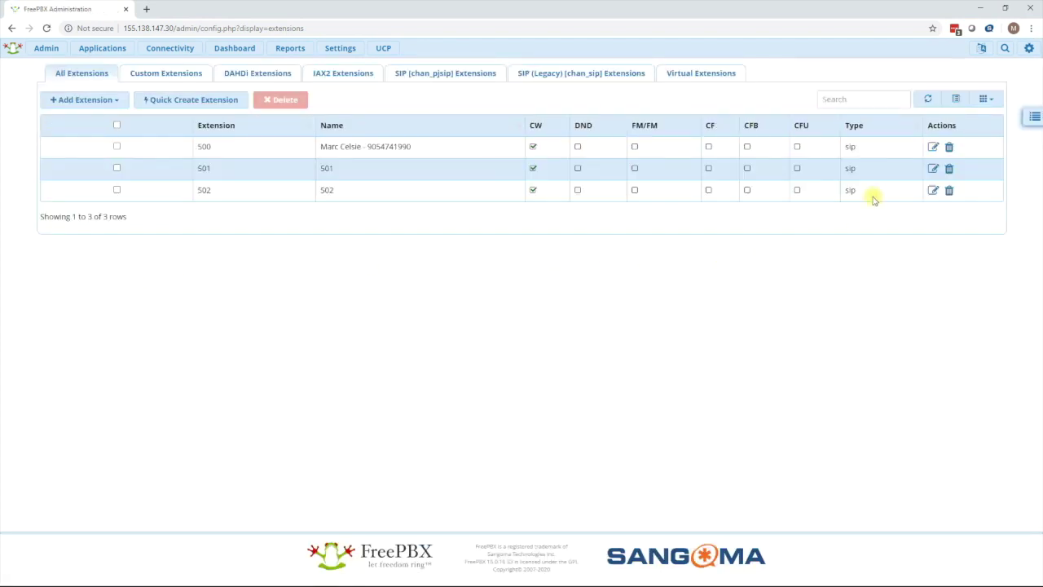
pyautogui.click(932, 148)
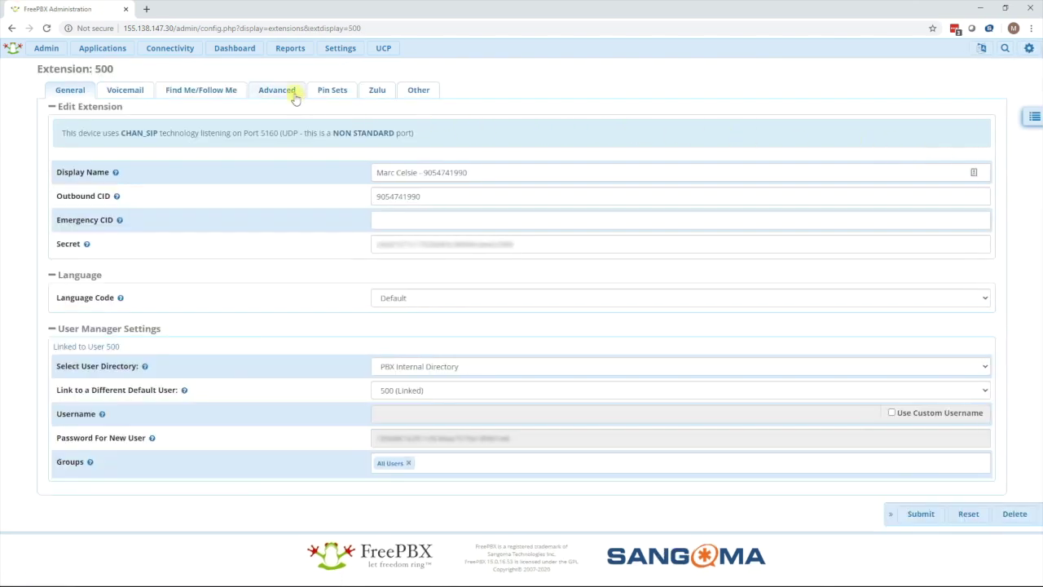
pyautogui.click(294, 94)
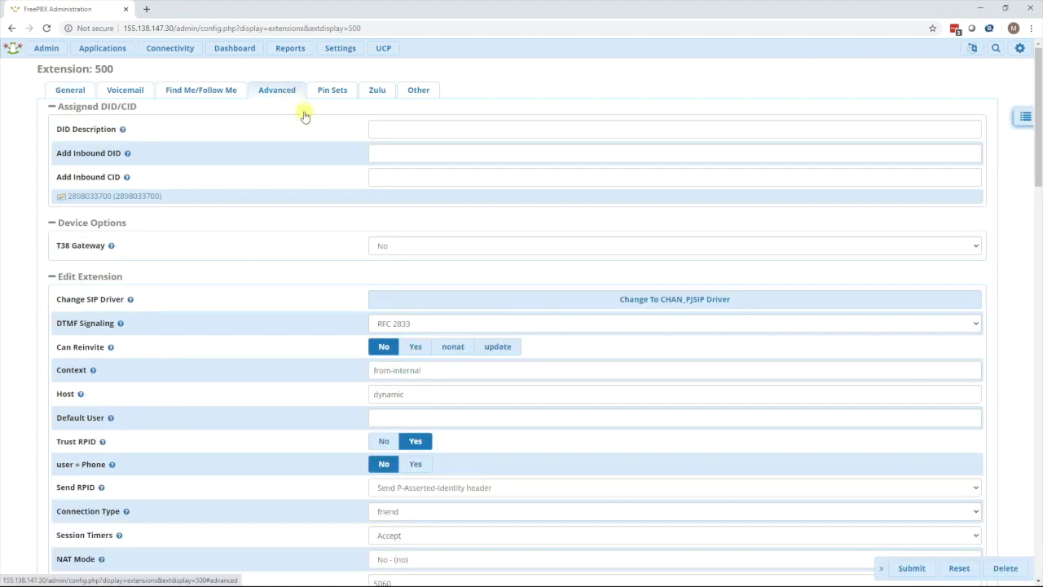
pyautogui.click(644, 301)
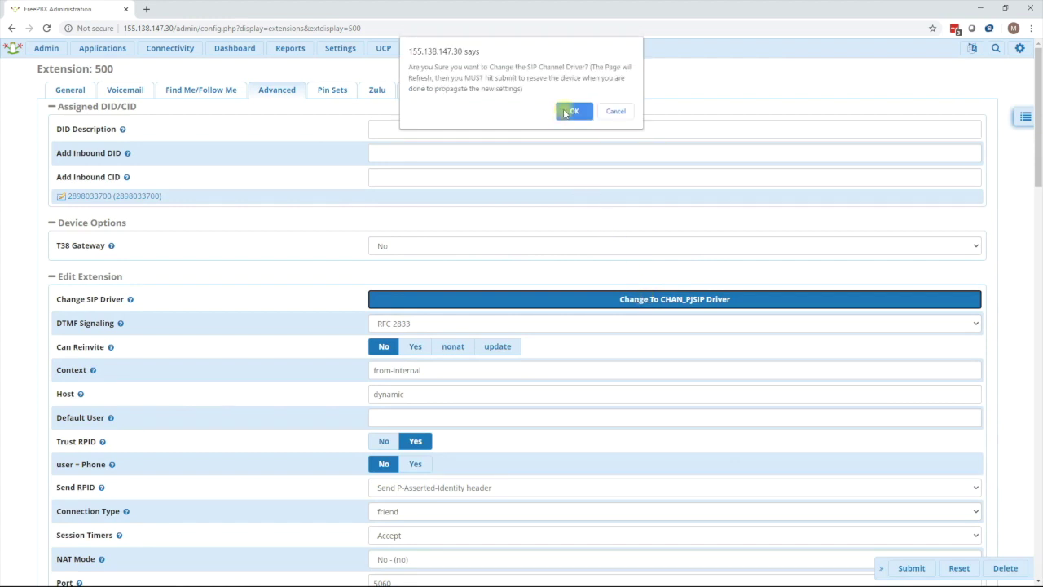
pyautogui.click(573, 110)
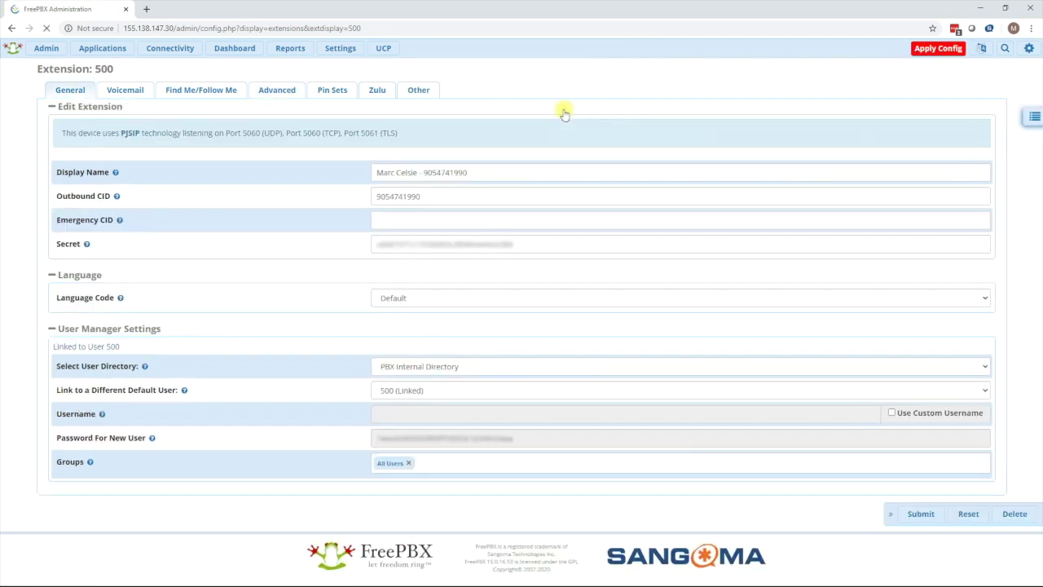
pyautogui.click(933, 49)
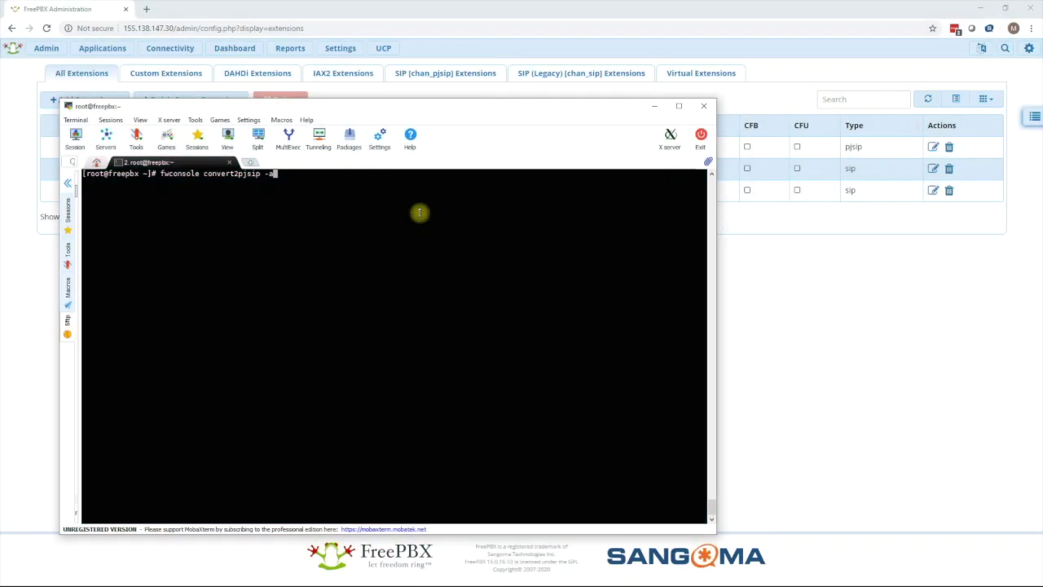
# Run 'fwconsole convert2pjsip -a' to convert all extensions, then reload with 'fwconsole r'.
pyautogui.press('Return')
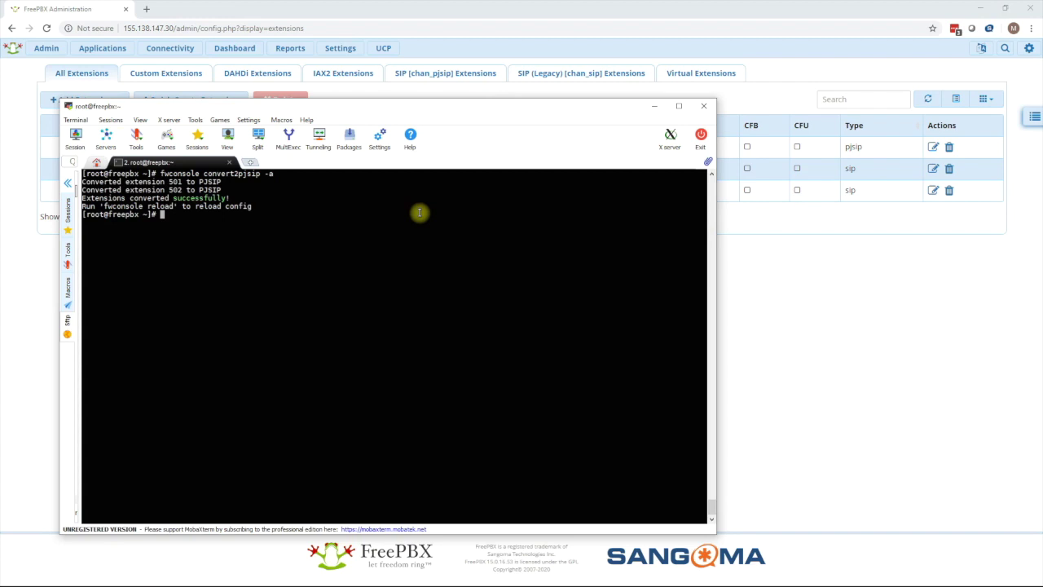
pyautogui.write('fwconsole r')
pyautogui.press('Return')
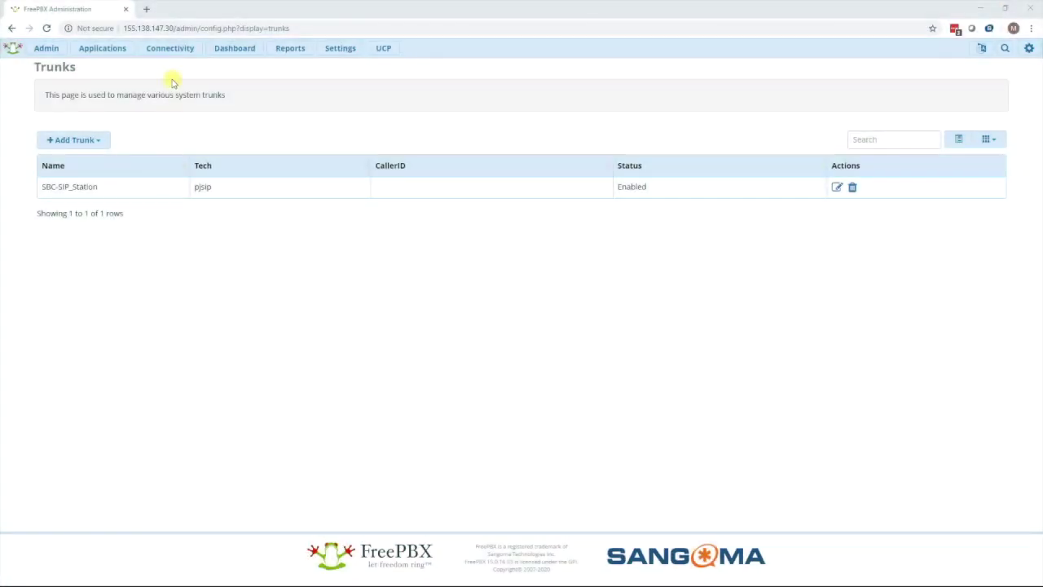
# Enter the outbound caller ID number on the SBC-SIP_Station trunk from Connectivity > Trunks.
pyautogui.click(169, 49)
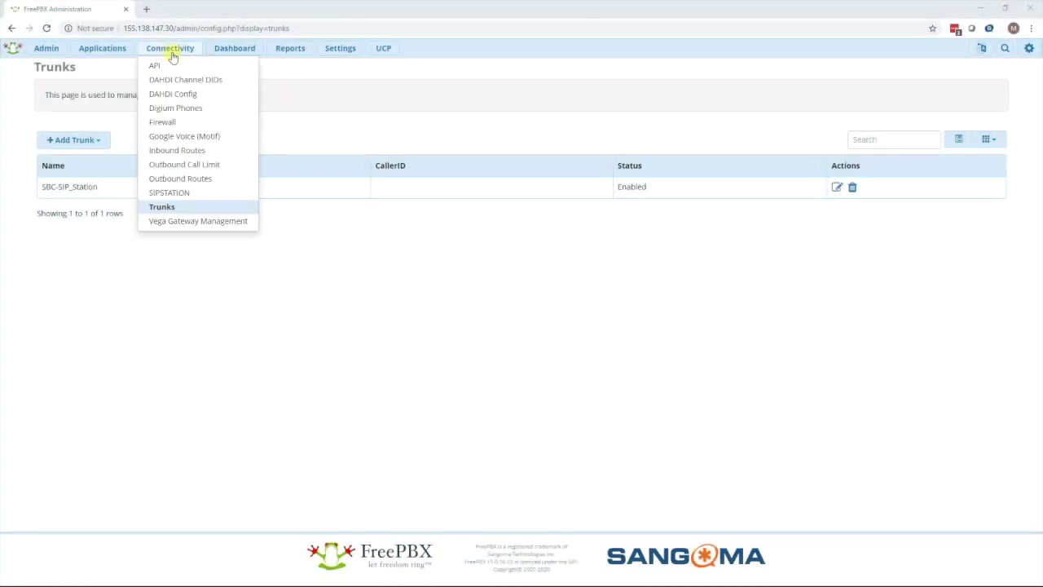
pyautogui.click(168, 208)
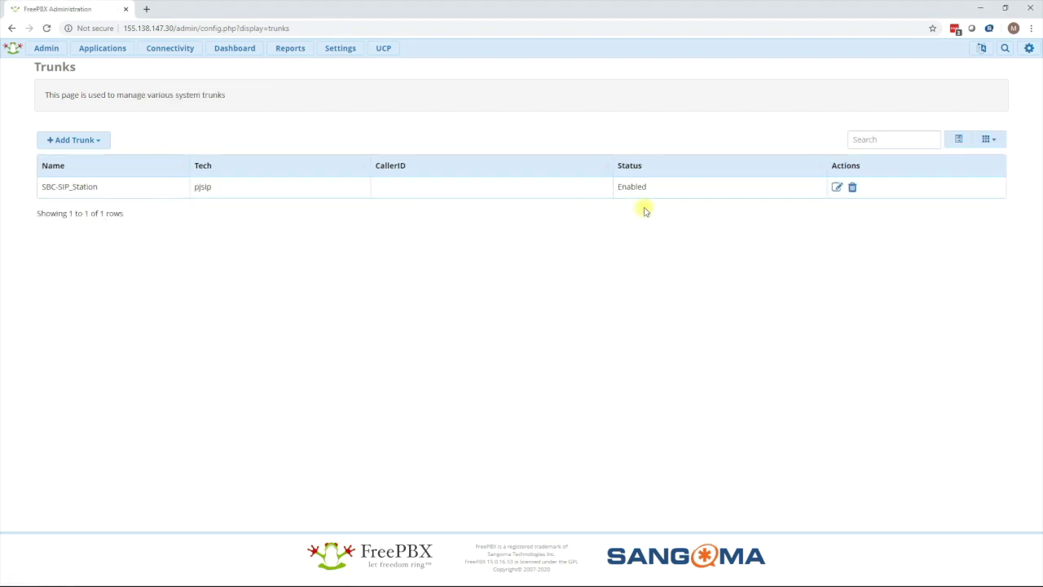
pyautogui.click(837, 188)
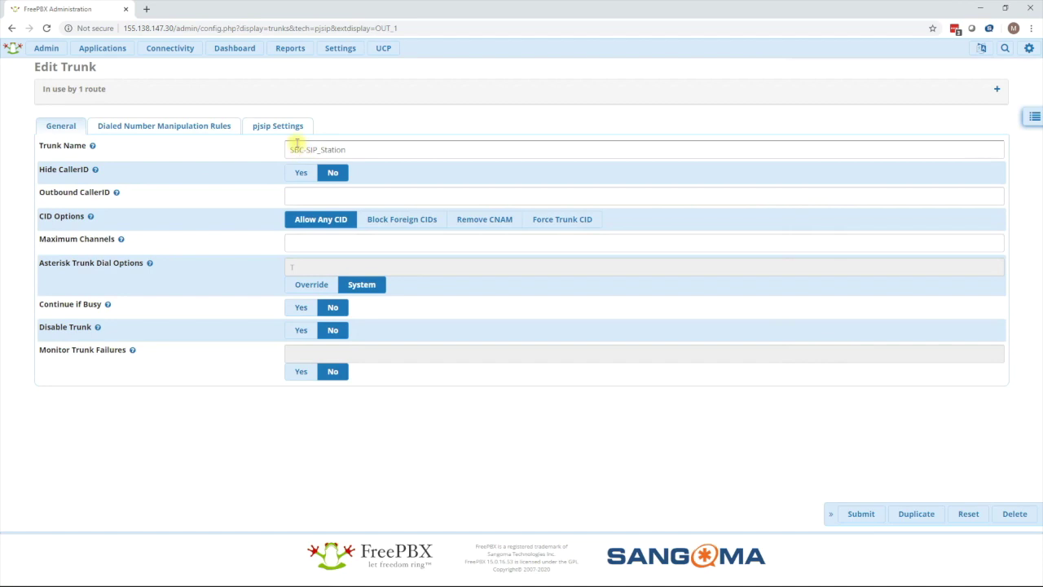
pyautogui.click(291, 195)
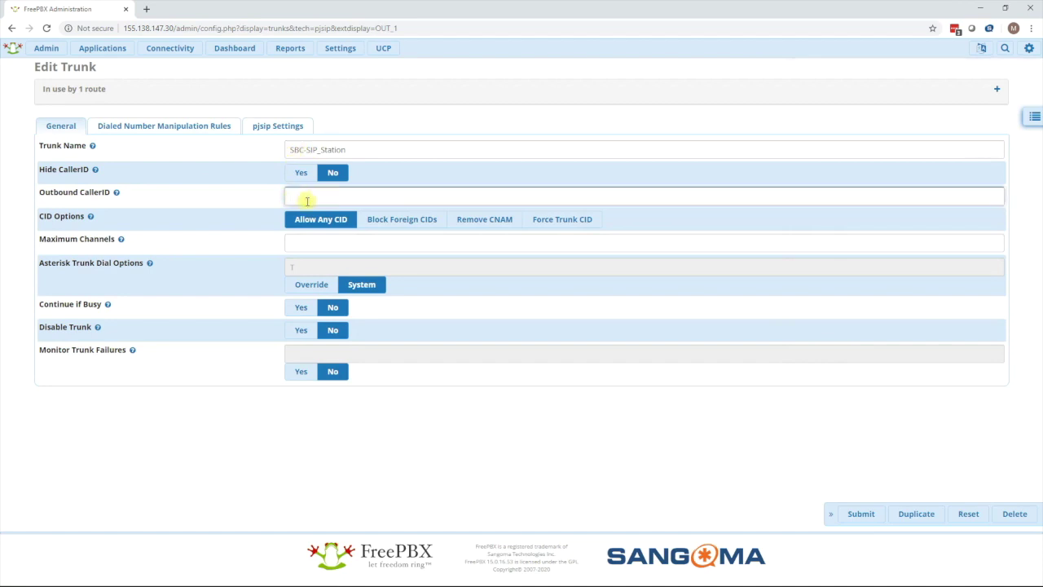
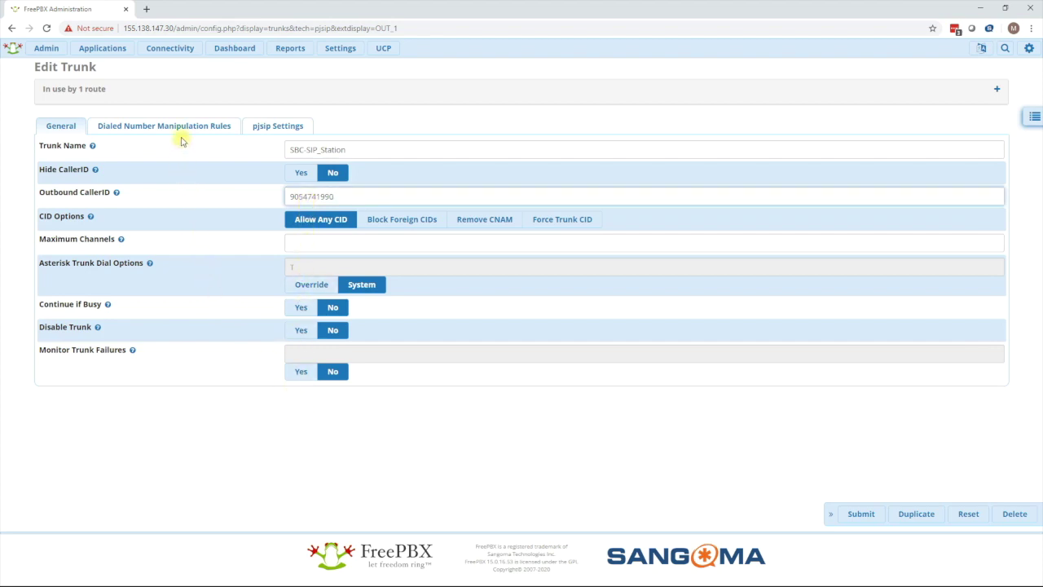
pyautogui.click(261, 130)
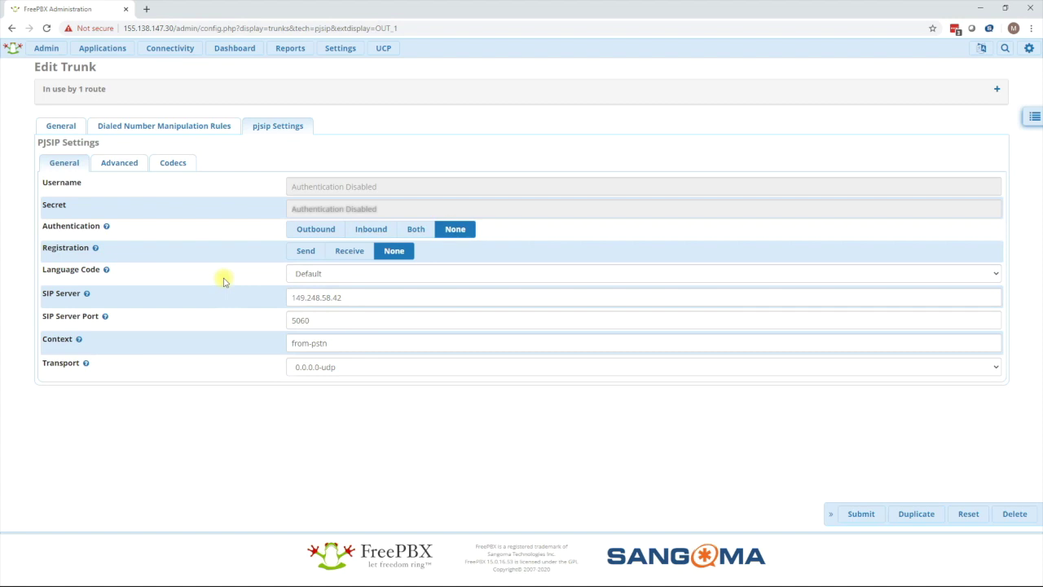
# Set trunk authentication to Outbound, registration to Send, and enter the ITSP username.
pyautogui.click(308, 232)
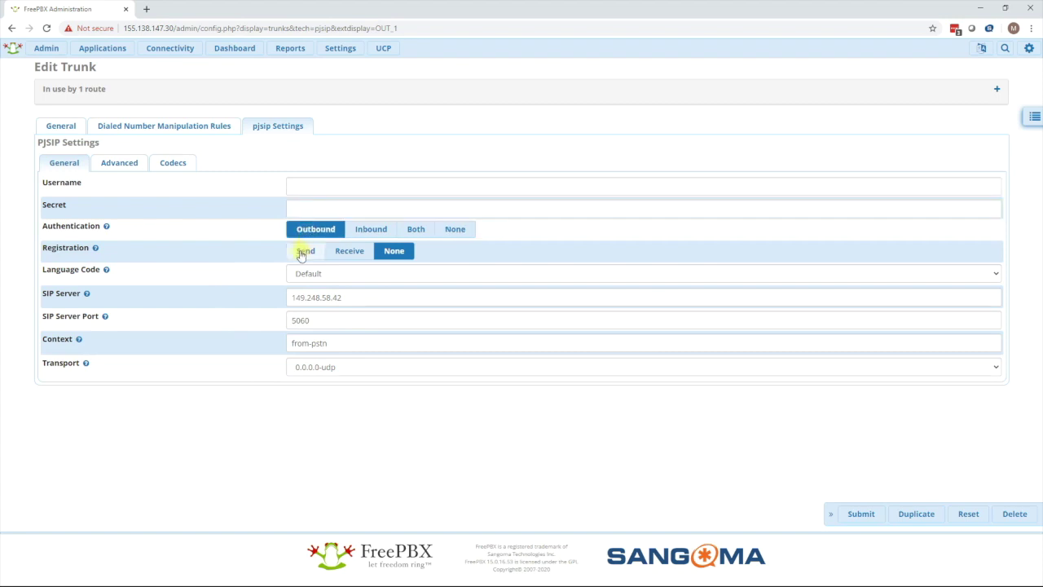
pyautogui.click(303, 252)
pyautogui.click(307, 190)
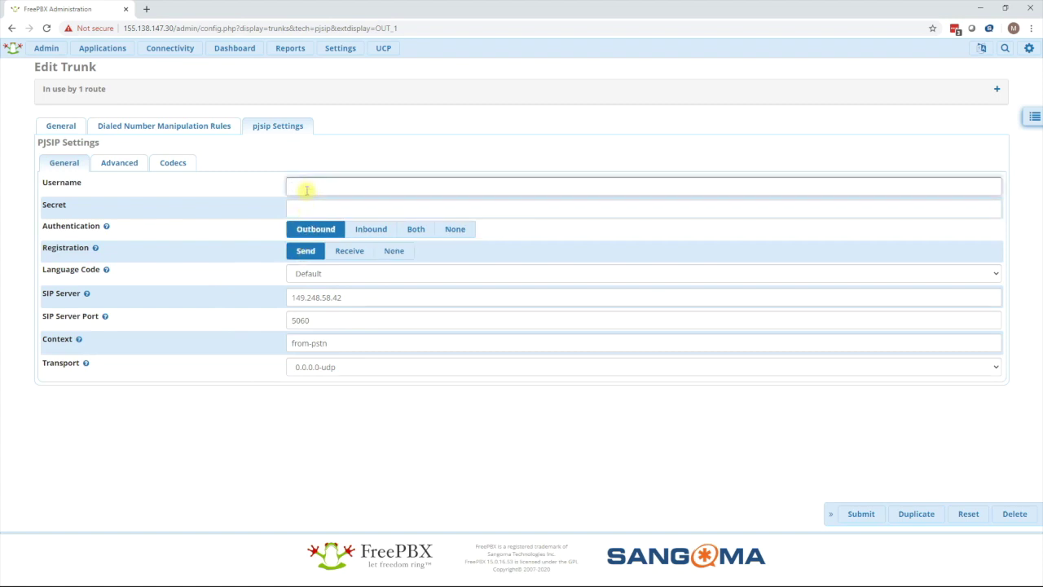
pyautogui.write('itspusername')
# Enter the provider's secret, then switch authentication to Inbound.
pyautogui.press('Tab')
pyautogui.write('pa')
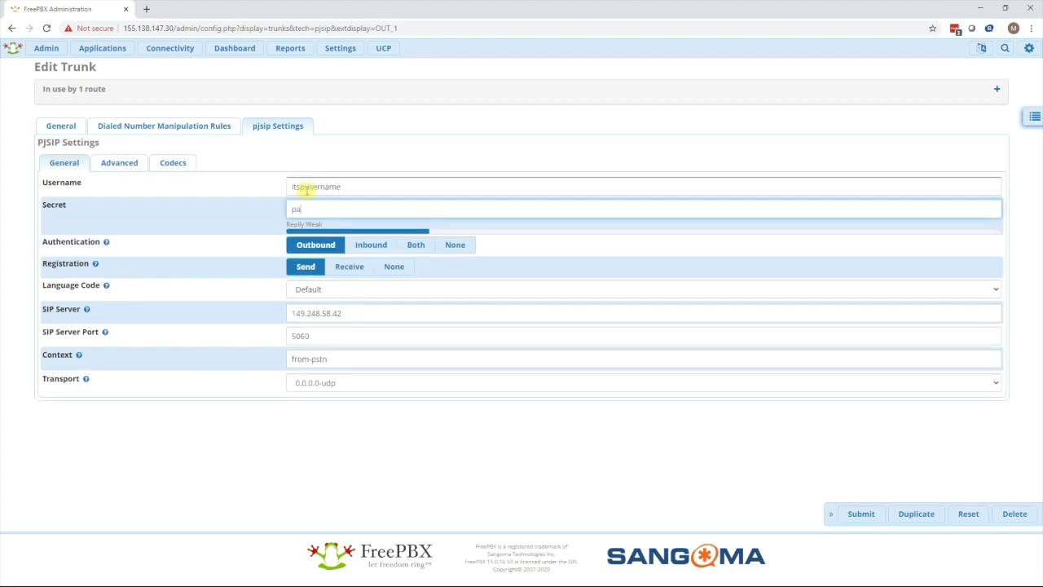
pyautogui.write('ssword')
pyautogui.press('Home')
pyautogui.write('itsp')
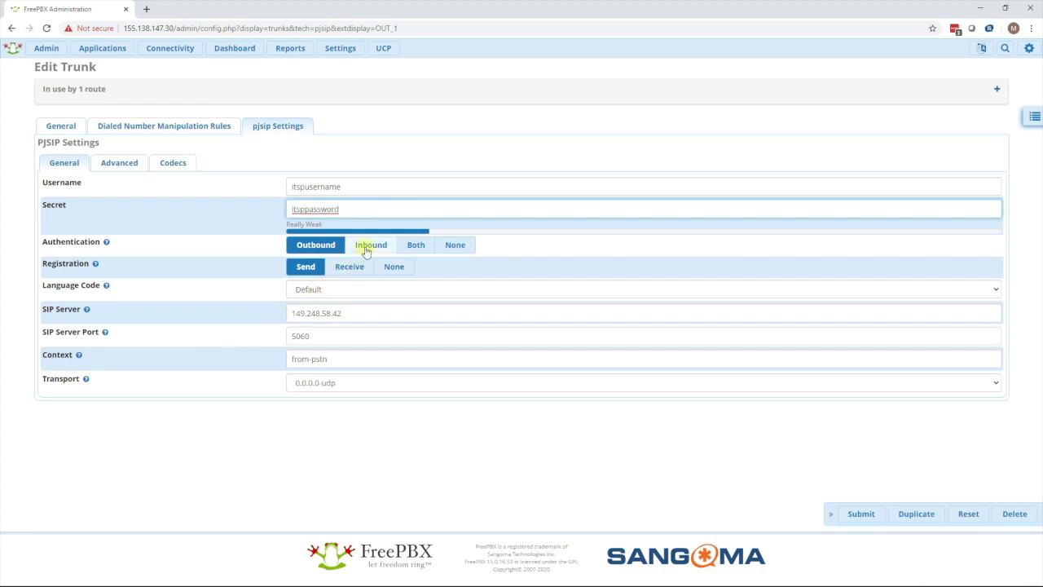
pyautogui.click(367, 250)
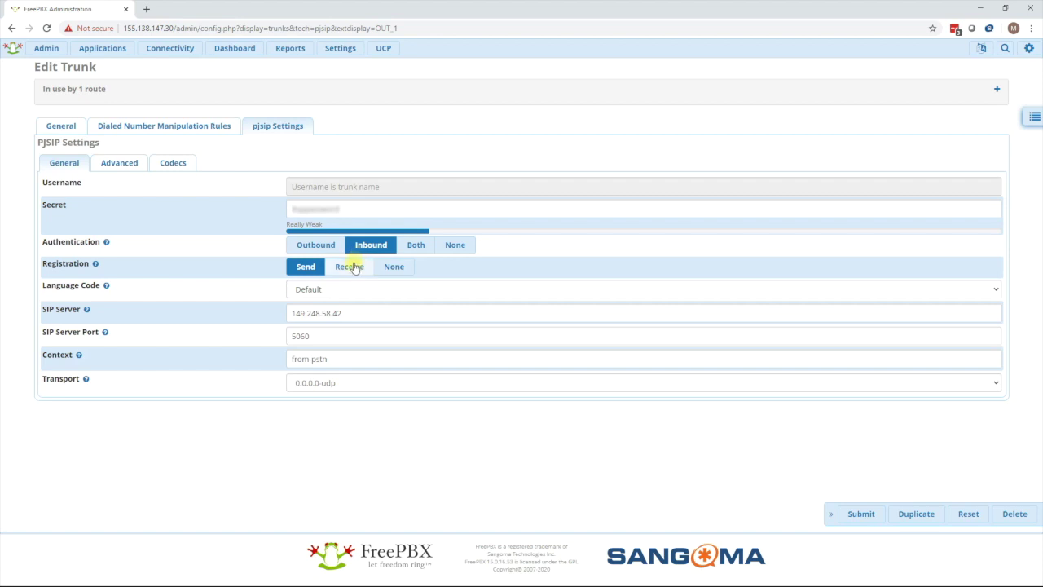
# Set registration to Receive and replace the secret with the internal trunk password.
pyautogui.click(349, 266)
pyautogui.moveTo(342, 210); pyautogui.dragTo(287, 213)
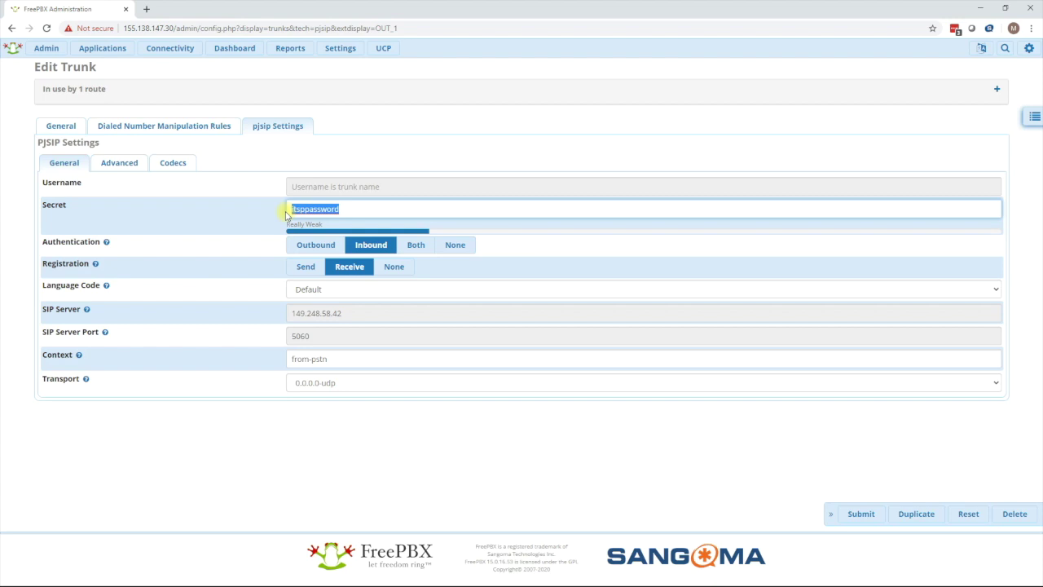
pyautogui.write('internaltrunkp')
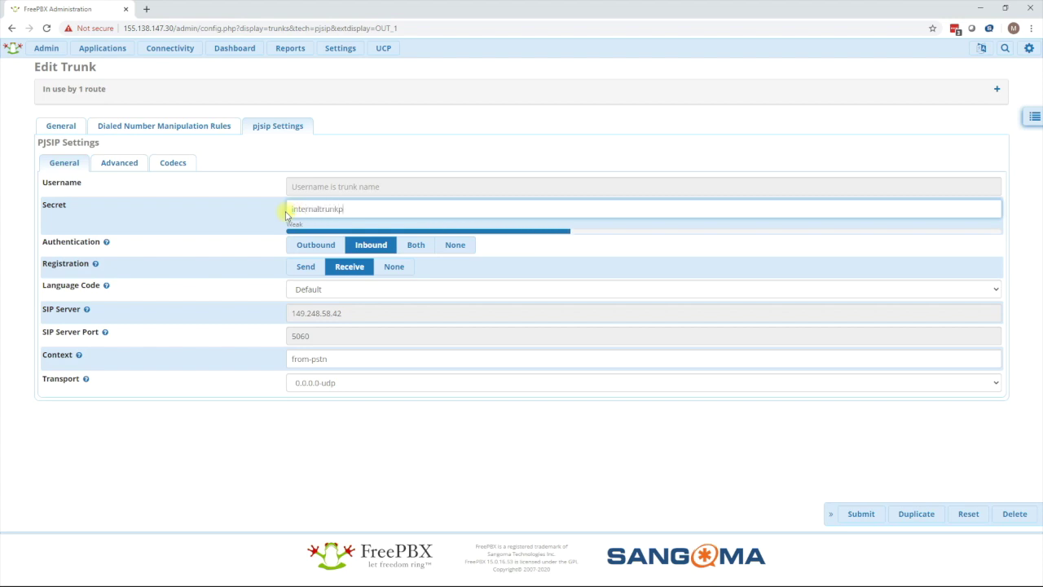
pyautogui.write('assword')
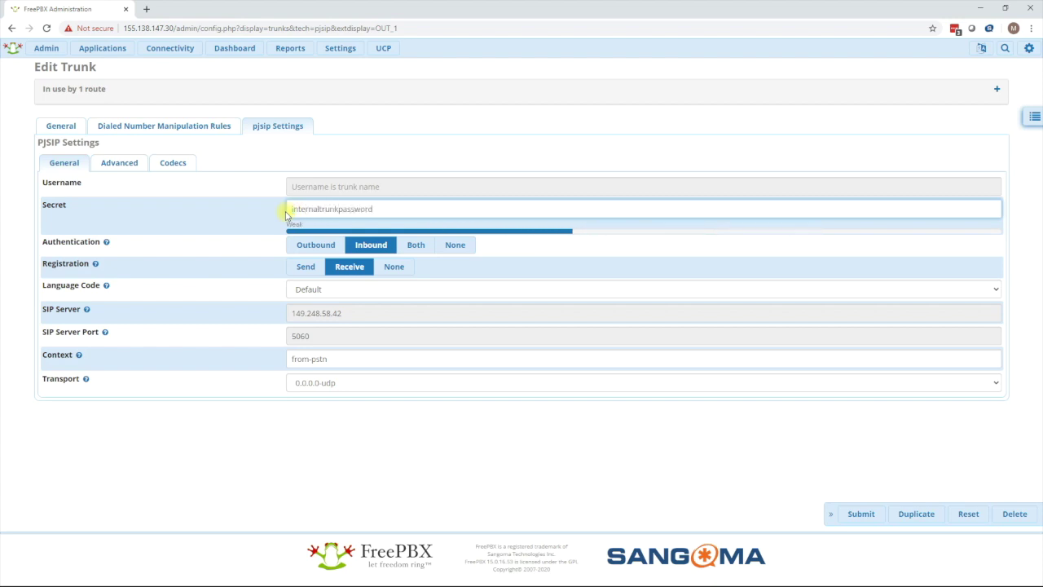